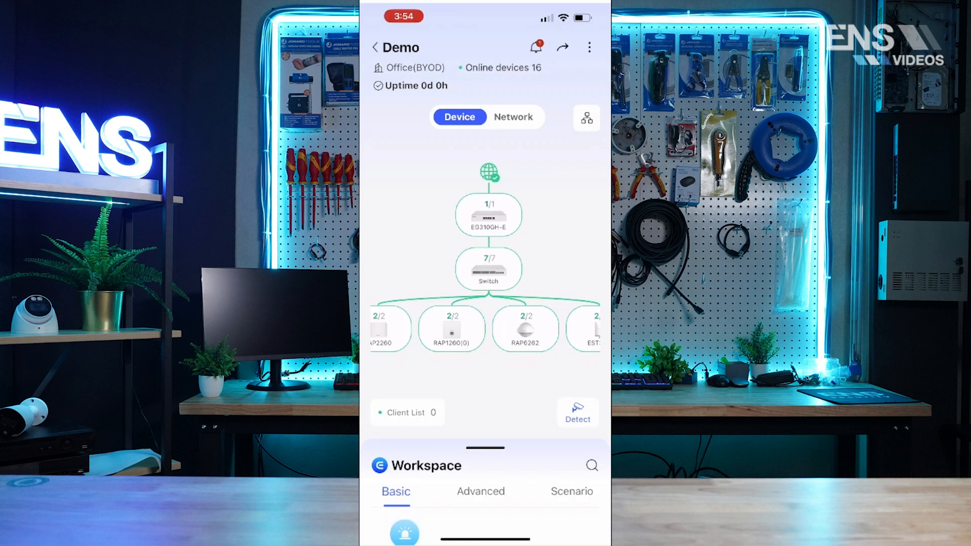
Step: Locate the NBS5200-24GT4XS switch in the project's device list and view its details
{"action": "left_click", "coordinate": [488, 270]}
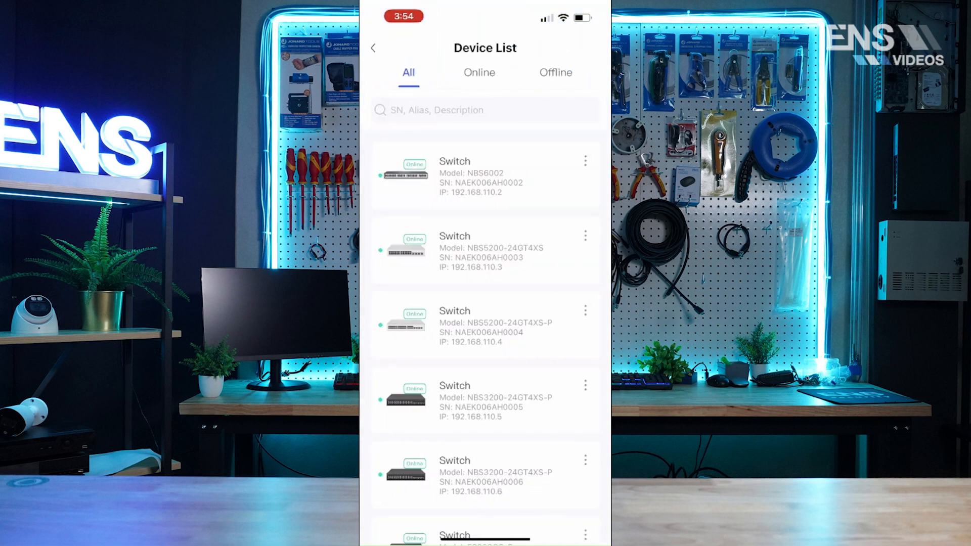
{"action": "scroll", "coordinate": [486, 342], "scroll_direction": "down", "scroll_amount": 2}
{"action": "scroll", "coordinate": [485, 342], "scroll_direction": "up", "scroll_amount": 2}
{"action": "left_click", "coordinate": [486, 251]}
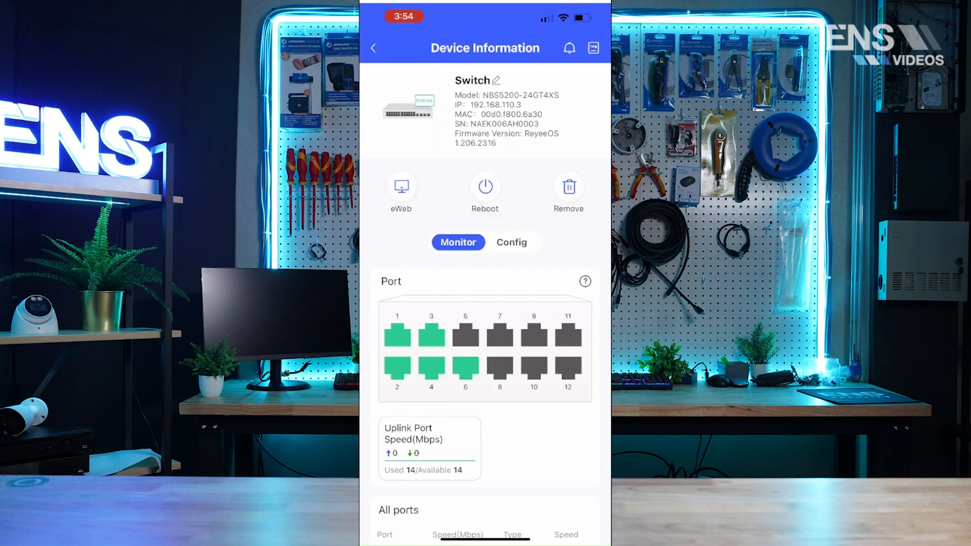
Step: Rename the switch to 'Test' and confirm the change succeeded message
{"action": "left_click", "coordinate": [495, 80]}
{"action": "key", "text": "BackSpace"}
{"action": "key", "text": "BackSpace"}
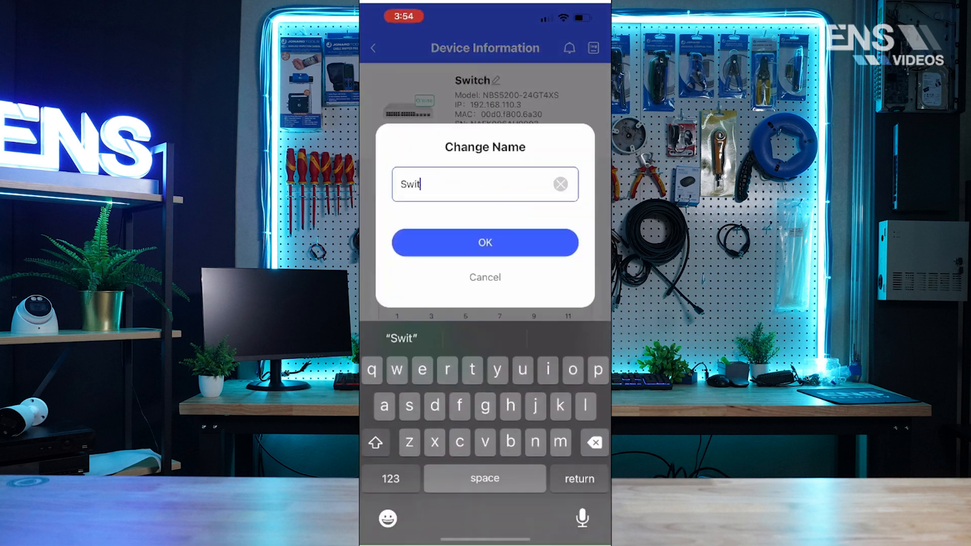
{"action": "key", "text": "BackSpace"}
{"action": "key", "text": "BackSpace"}
{"action": "key", "text": "BackSpace"}
{"action": "type", "text": "Test"}
{"action": "left_click", "coordinate": [486, 242]}
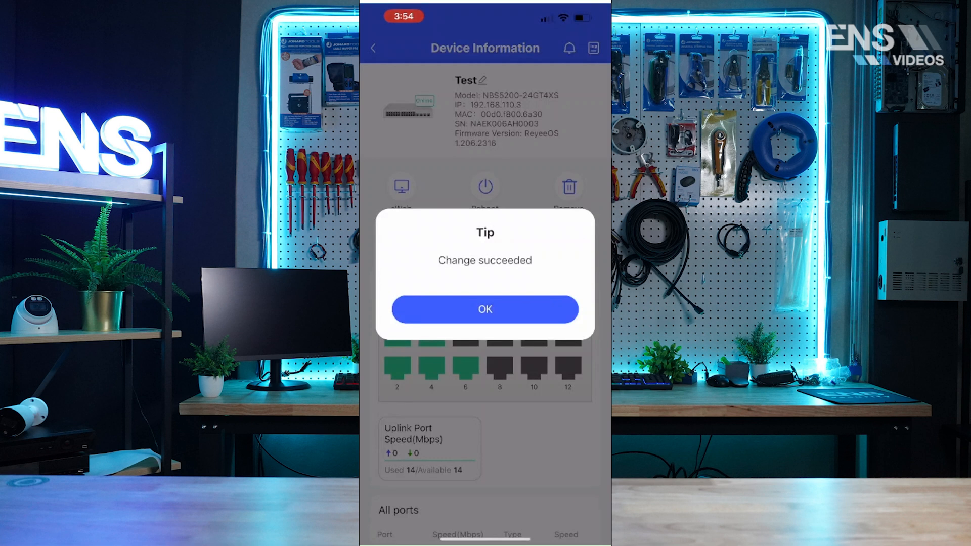
{"action": "left_click", "coordinate": [485, 309]}
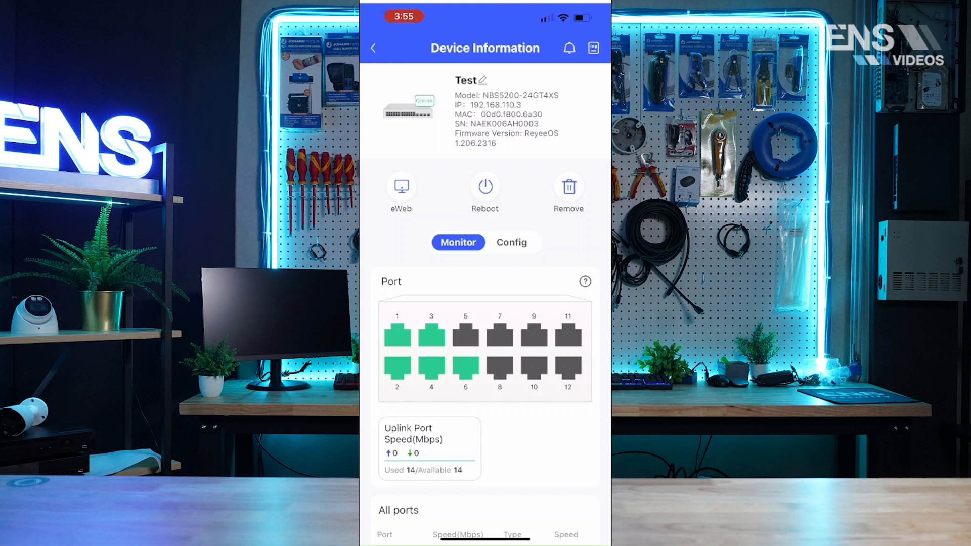
{"action": "scroll", "coordinate": [486, 304], "scroll_direction": "down", "scroll_amount": 2}
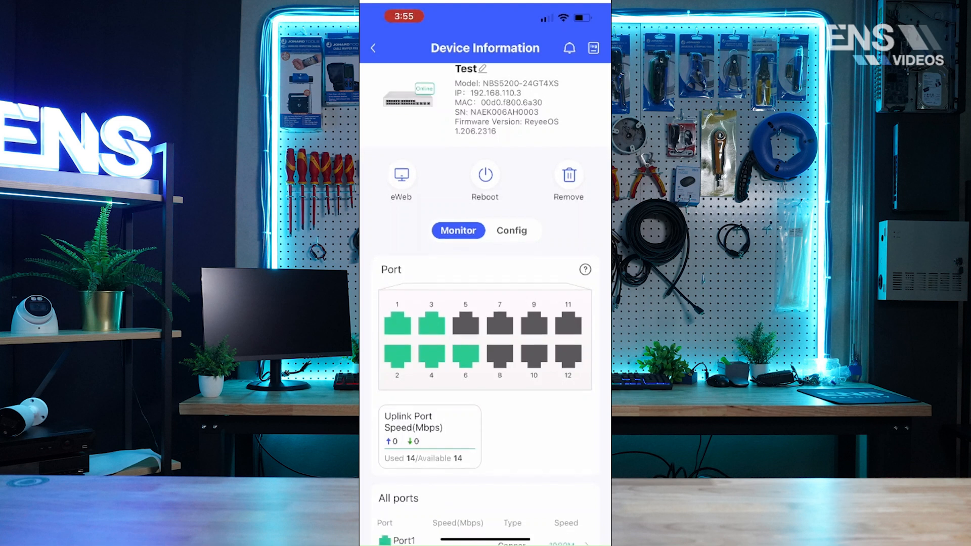
{"action": "scroll", "coordinate": [486, 304], "scroll_direction": "down", "scroll_amount": 3}
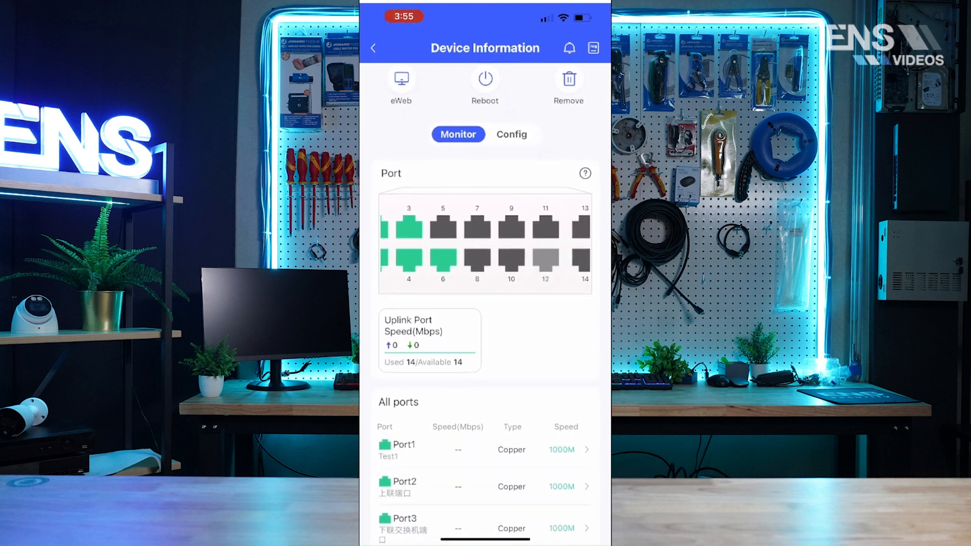
{"action": "scroll", "coordinate": [487, 243], "scroll_direction": "right", "scroll_amount": 4}
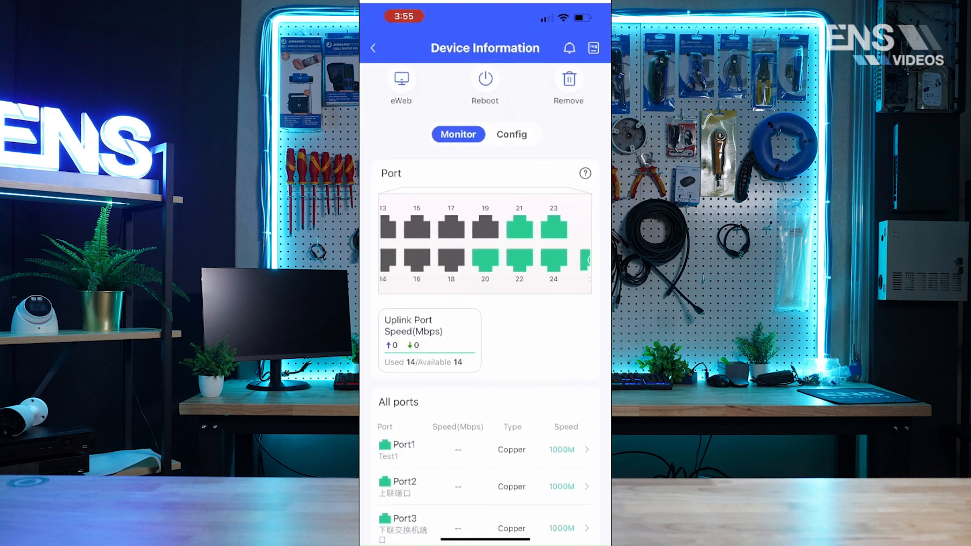
{"action": "scroll", "coordinate": [485, 244], "scroll_direction": "right", "scroll_amount": 4}
{"action": "scroll", "coordinate": [486, 243], "scroll_direction": "left", "scroll_amount": 6}
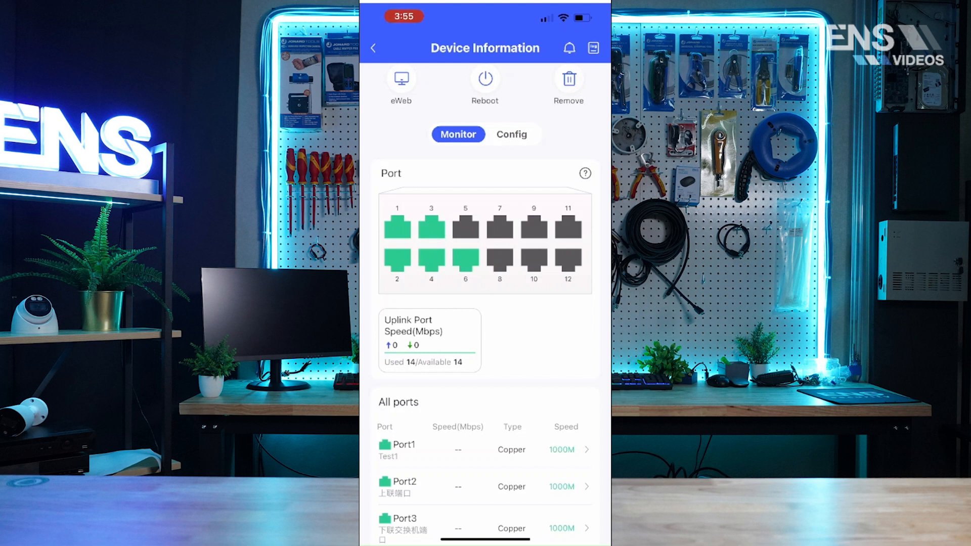
Step: Give port 2 the remark 'Testing', replacing its old remark text
{"action": "left_click", "coordinate": [397, 260]}
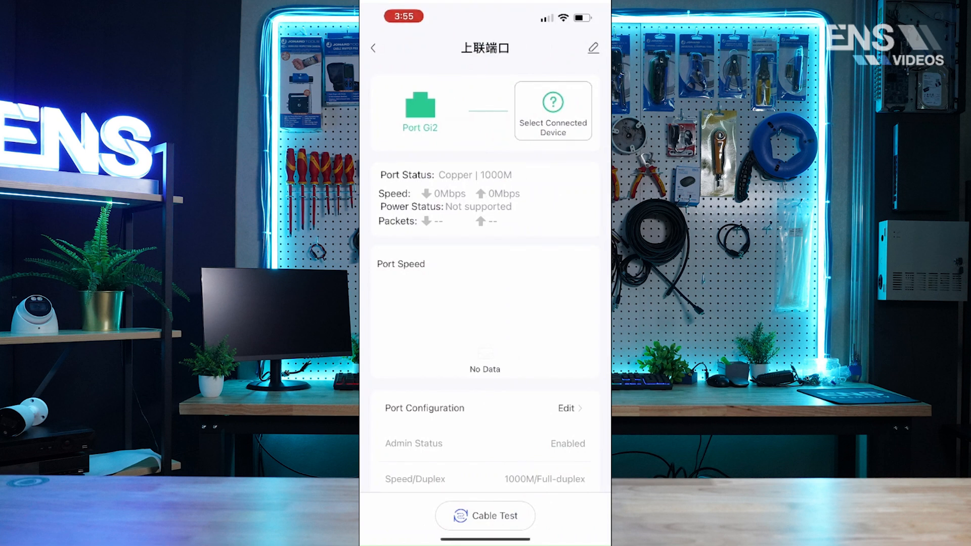
{"action": "left_click", "coordinate": [594, 48]}
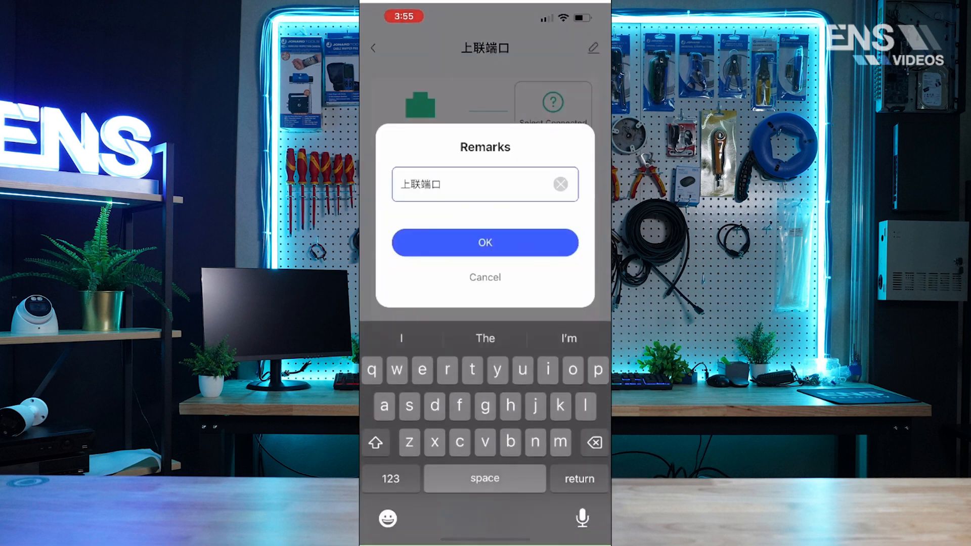
{"action": "key", "text": "BackSpace"}
{"action": "key", "text": "BackSpace"}
{"action": "key", "text": "BackSpace"}
{"action": "key", "text": "BackSpace"}
{"action": "type", "text": "Testing"}
{"action": "left_click", "coordinate": [485, 243]}
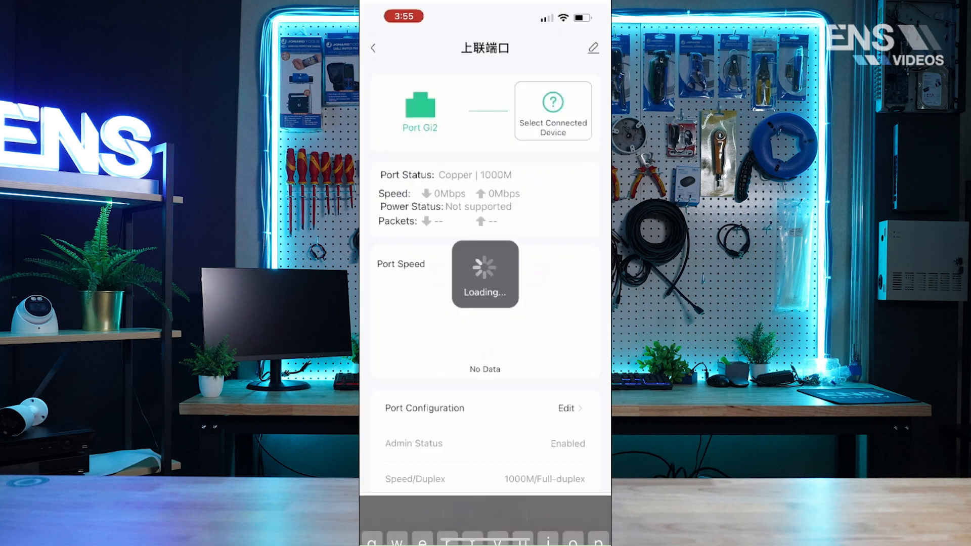
{"action": "scroll", "coordinate": [485, 304], "scroll_direction": "down", "scroll_amount": 1}
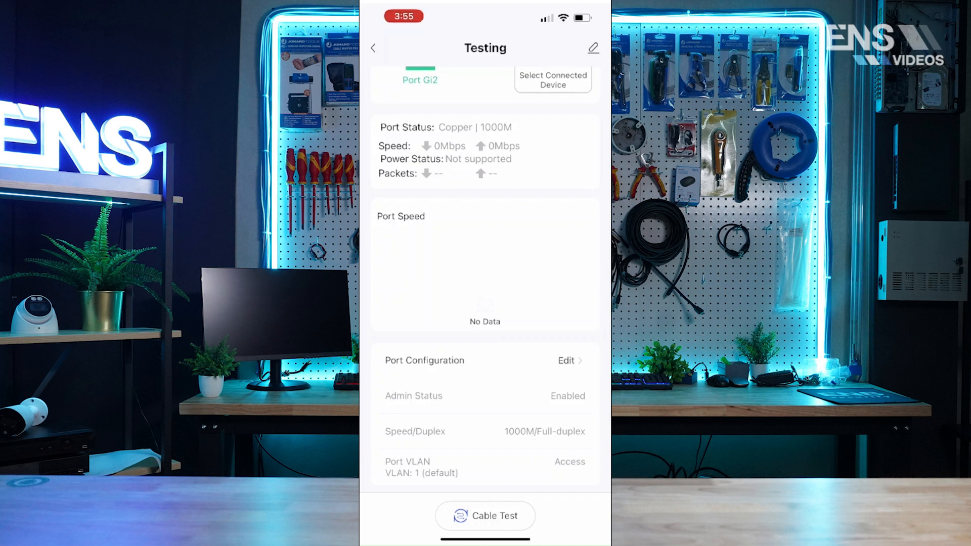
Step: Preview Trunk VLAN mode for port Gi2, then leave it as Access and return to the port detail
{"action": "left_click", "coordinate": [485, 361]}
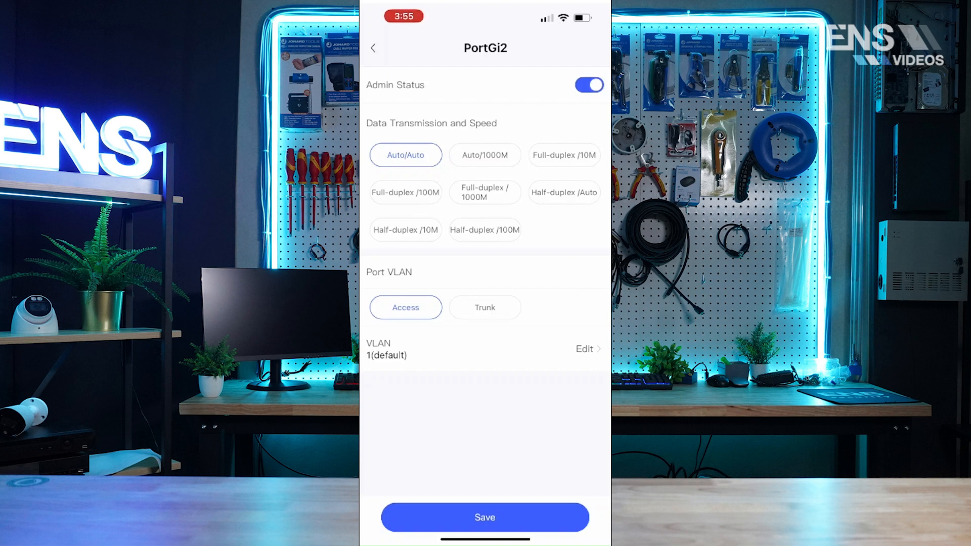
{"action": "left_click", "coordinate": [485, 308]}
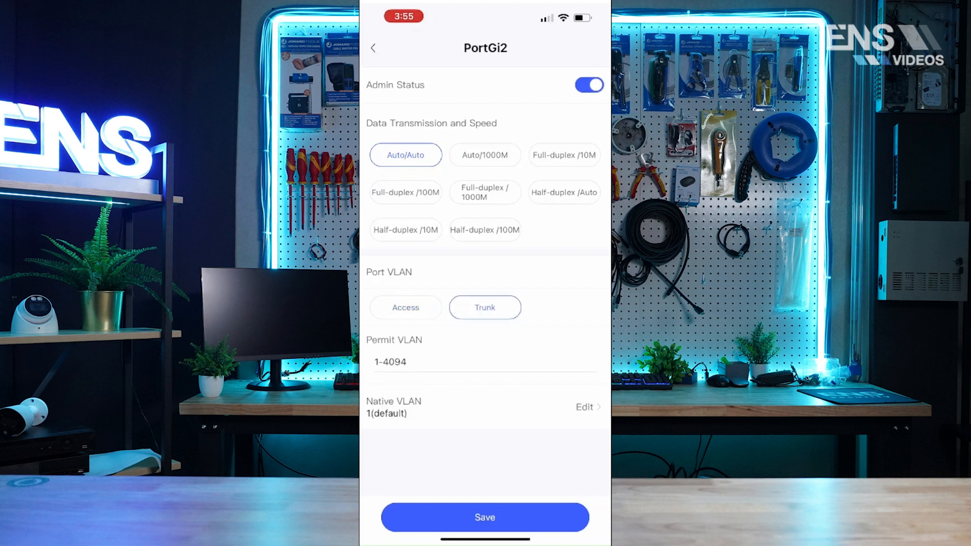
{"action": "left_click", "coordinate": [406, 308]}
{"action": "left_click", "coordinate": [485, 518]}
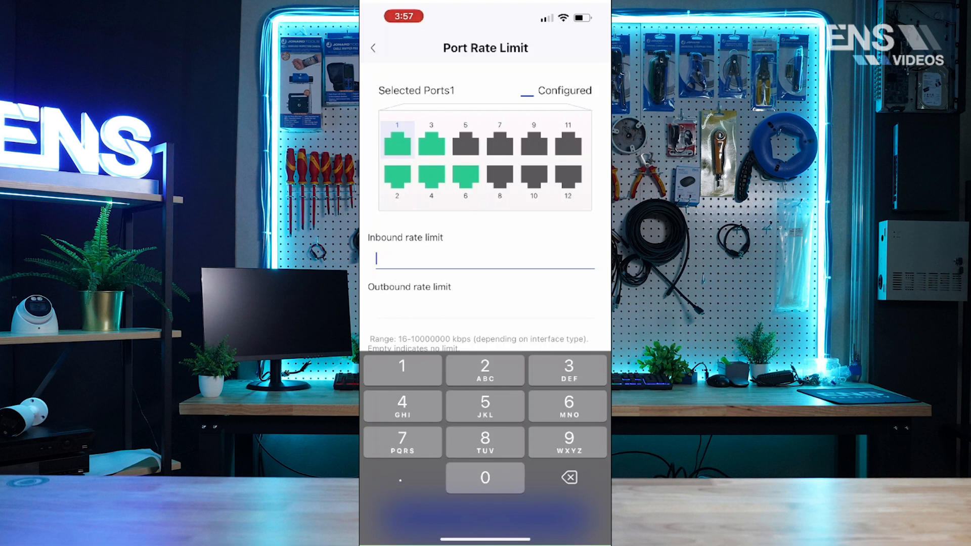
{"action": "type", "text": "100000"}
Step: Save inbound and outbound rate limits of 100000 kbps for port 1
{"action": "left_click", "coordinate": [470, 308]}
{"action": "type", "text": "100000"}
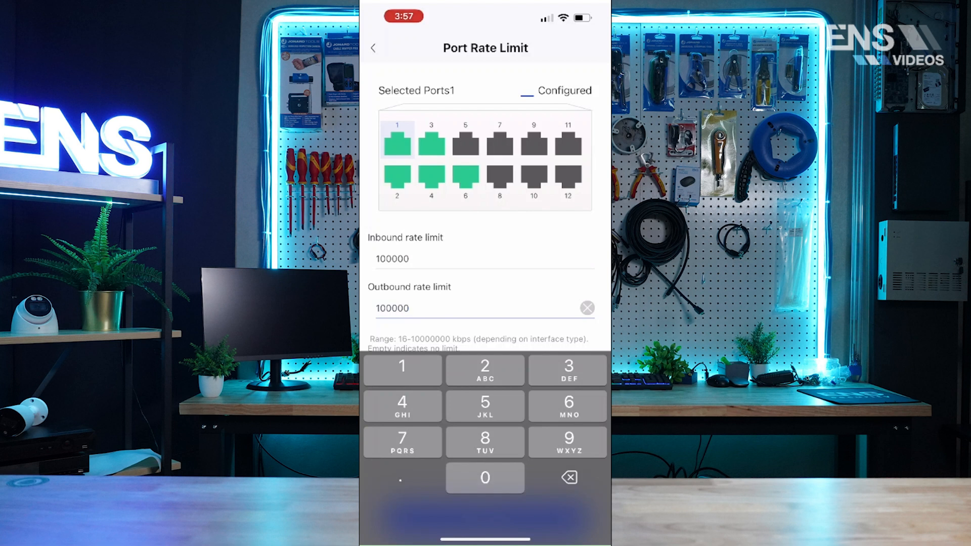
{"action": "left_click", "coordinate": [486, 228]}
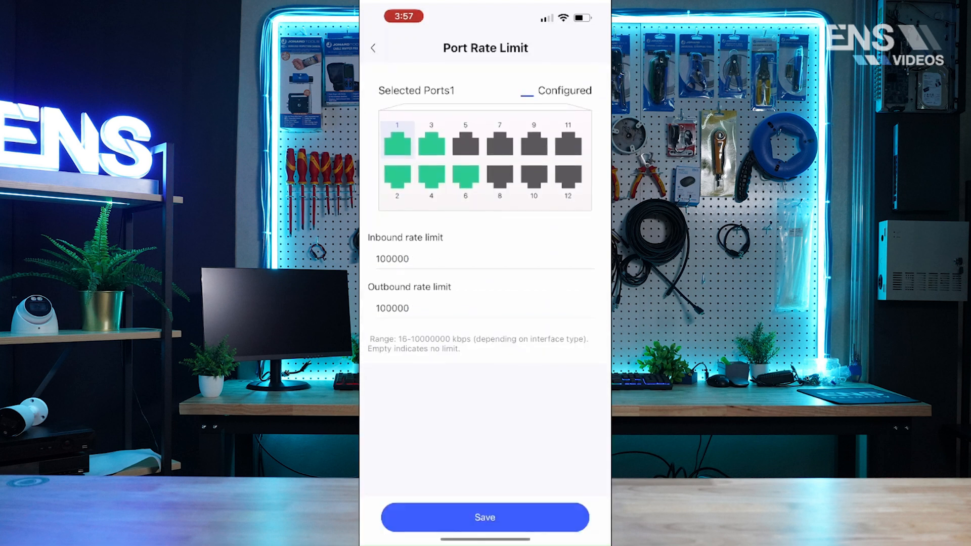
{"action": "left_click", "coordinate": [484, 517]}
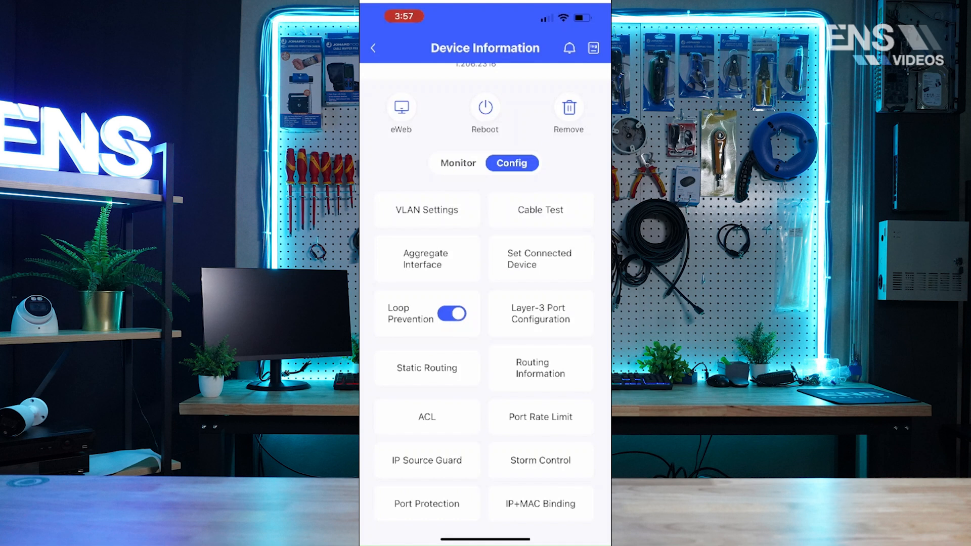
{"action": "scroll", "coordinate": [487, 304], "scroll_direction": "up", "scroll_amount": 3}
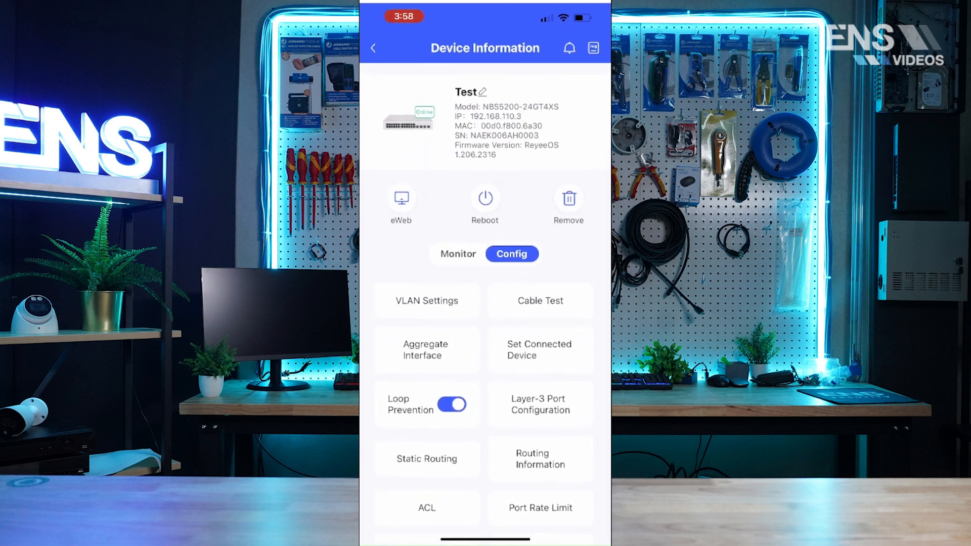
Step: Return to the Demo topology and view the EG310GH-E gateway's details
{"action": "left_click", "coordinate": [374, 48]}
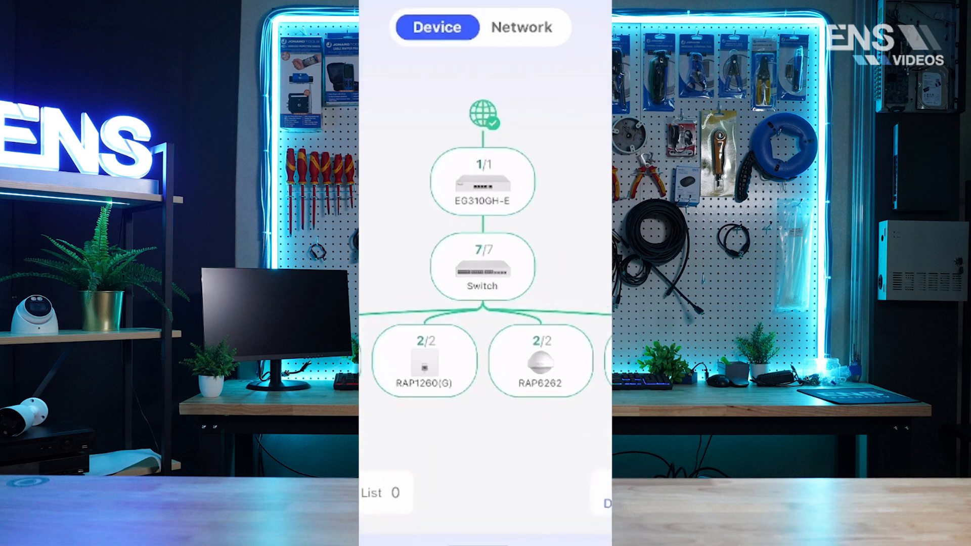
{"action": "left_click", "coordinate": [482, 182]}
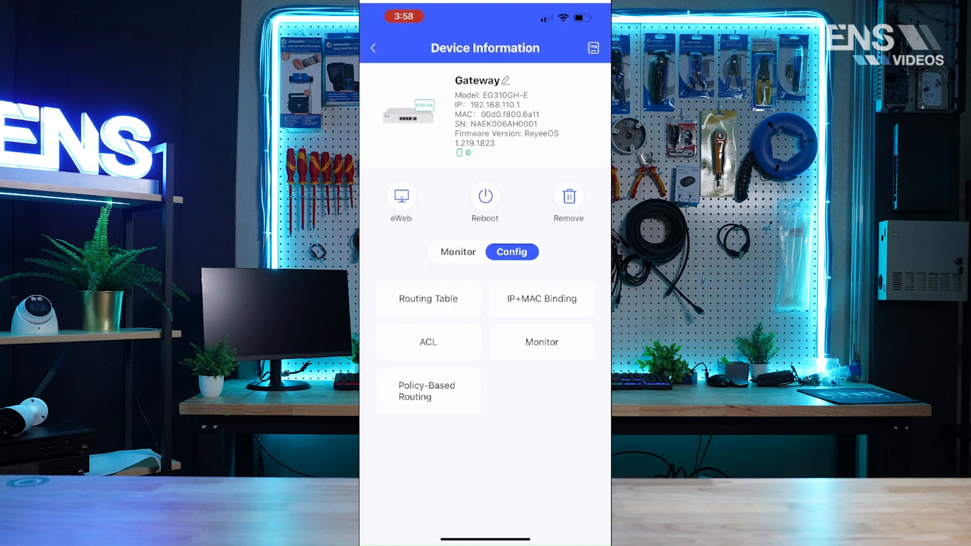
{"action": "left_click", "coordinate": [459, 252]}
{"action": "scroll", "coordinate": [485, 342], "scroll_direction": "down", "scroll_amount": 5}
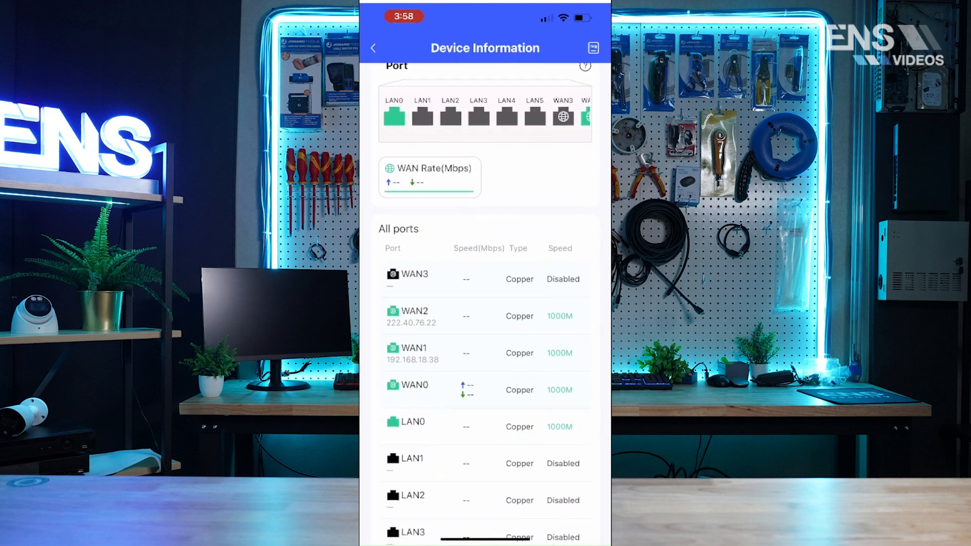
{"action": "scroll", "coordinate": [486, 303], "scroll_direction": "up", "scroll_amount": 3}
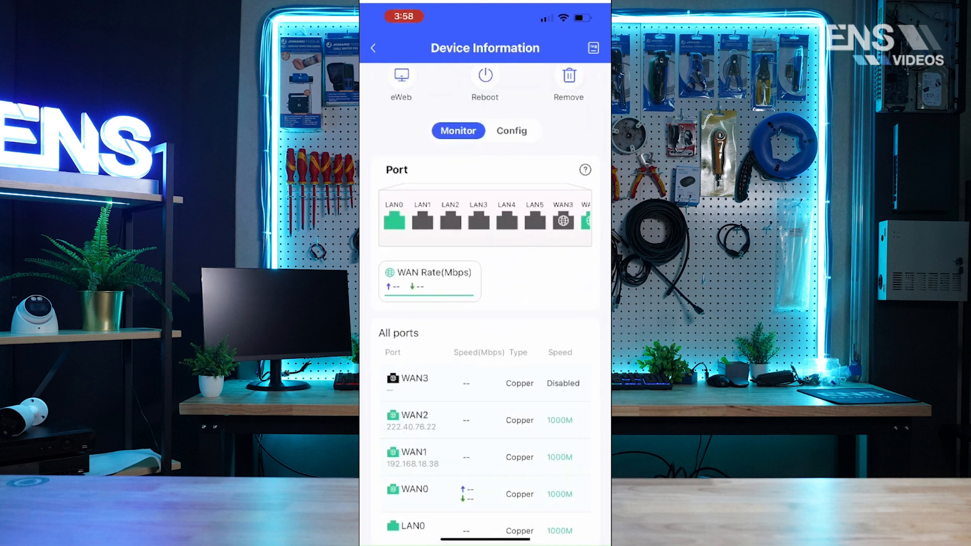
{"action": "scroll", "coordinate": [486, 304], "scroll_direction": "up", "scroll_amount": 4}
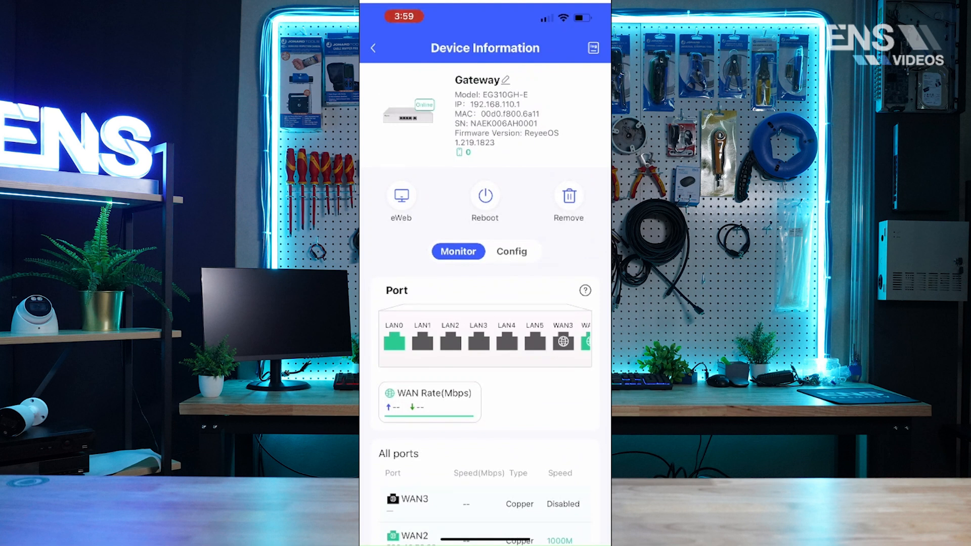
{"action": "left_click", "coordinate": [594, 48]}
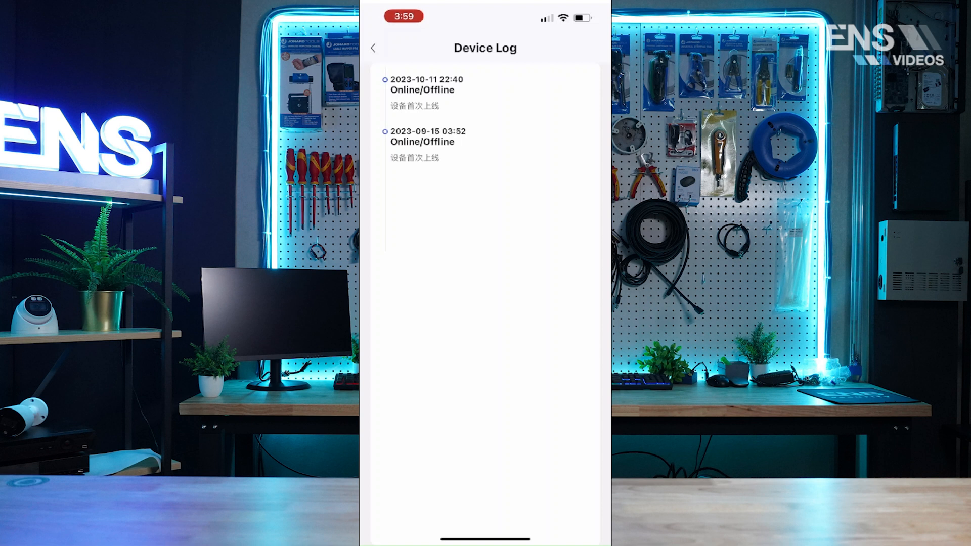
{"action": "left_click", "coordinate": [374, 48]}
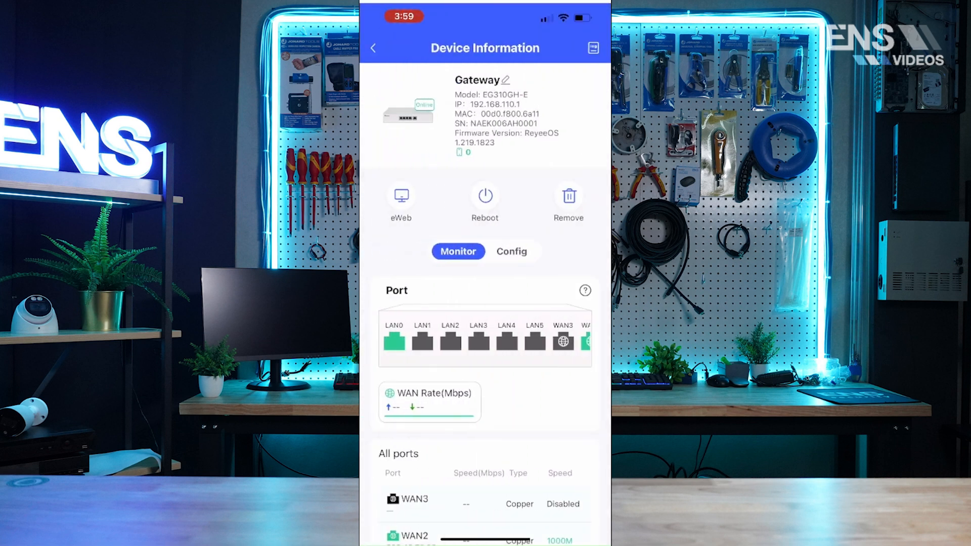
{"action": "left_click", "coordinate": [374, 48]}
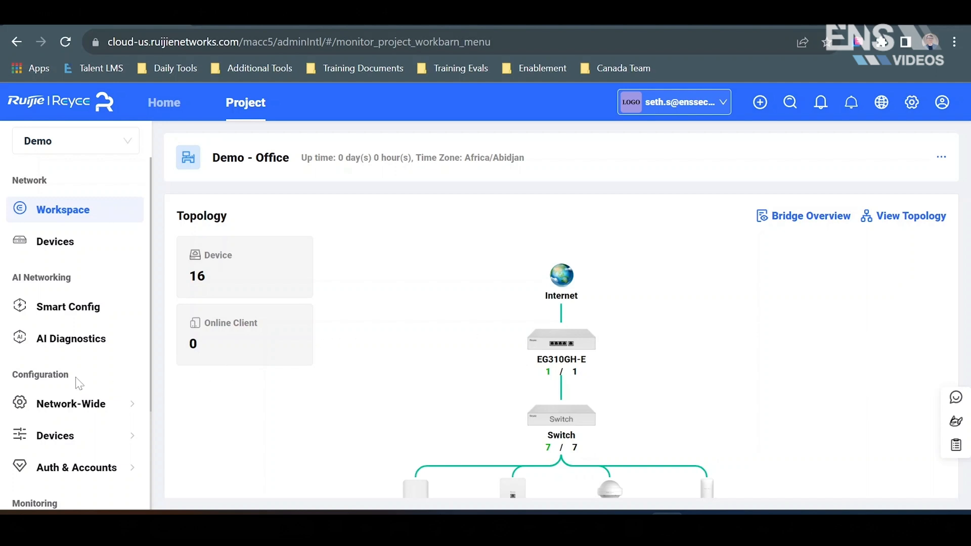
{"action": "mouse_move", "coordinate": [30, 456]}
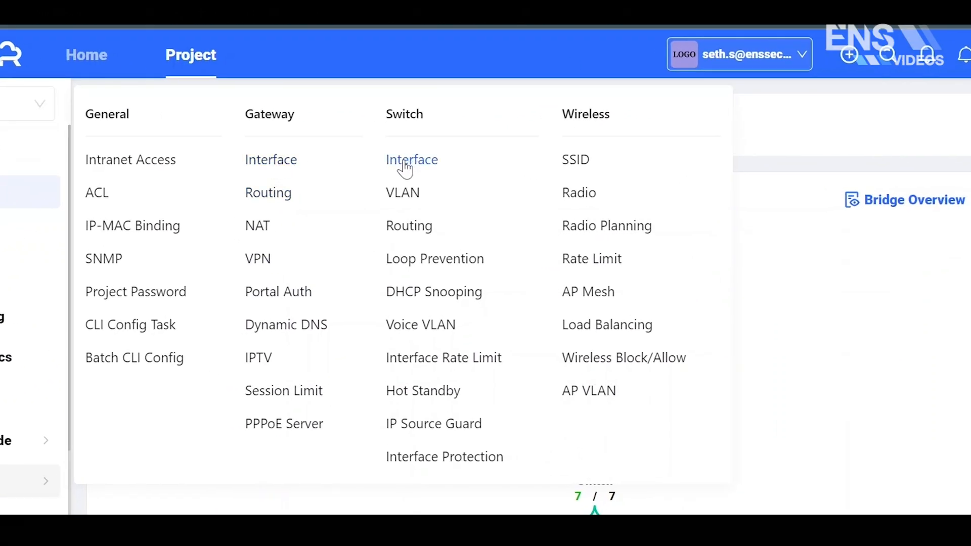
Step: Show the switch interface panel for device NAEK006AH0004 via the device selector
{"action": "left_click", "coordinate": [412, 159]}
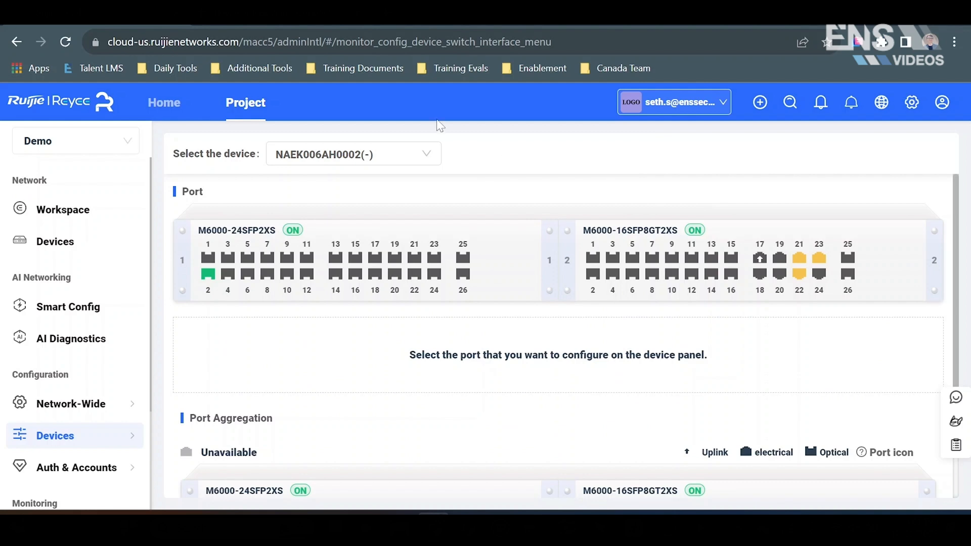
{"action": "left_click", "coordinate": [383, 155]}
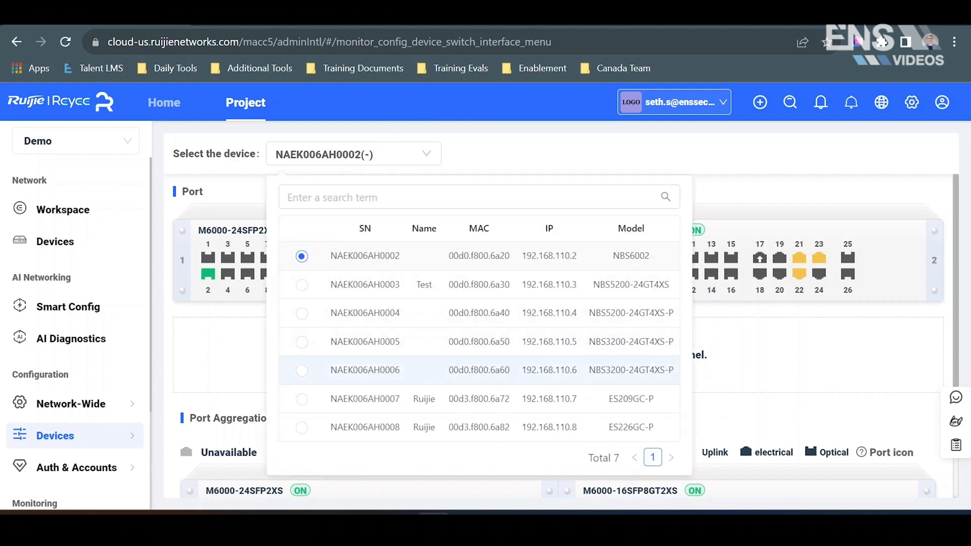
{"action": "left_click", "coordinate": [302, 313]}
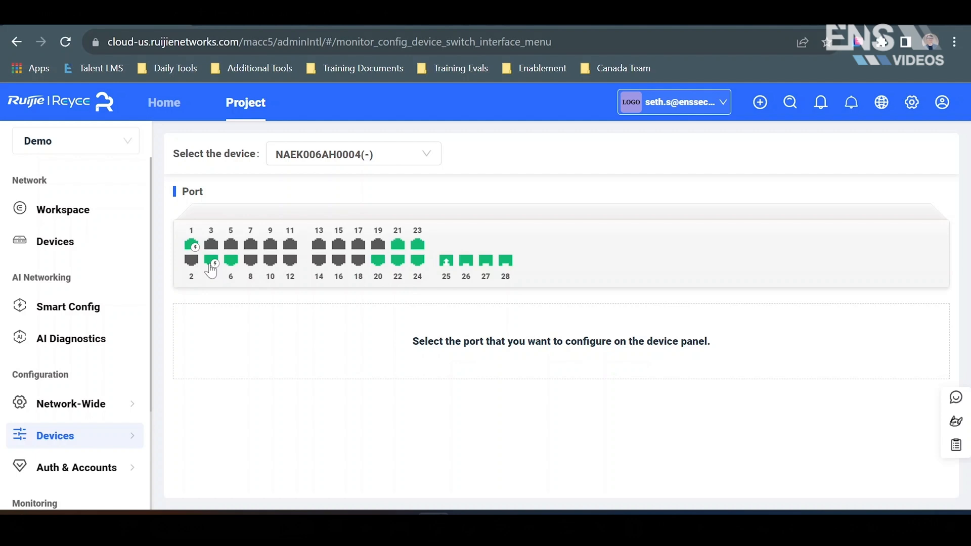
{"action": "left_click", "coordinate": [212, 264]}
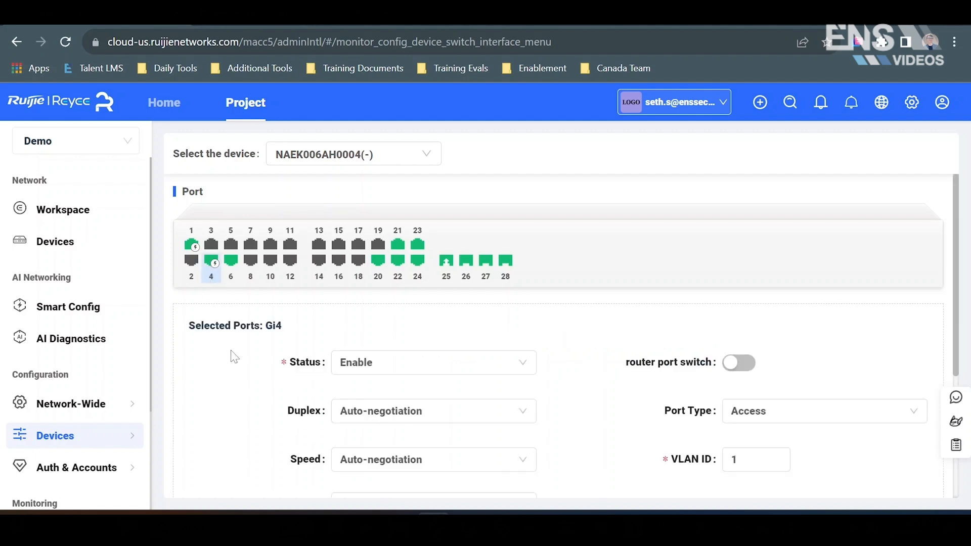
{"action": "scroll", "coordinate": [237, 370], "scroll_direction": "down", "scroll_amount": 2}
{"action": "scroll", "coordinate": [238, 370], "scroll_direction": "down", "scroll_amount": 2}
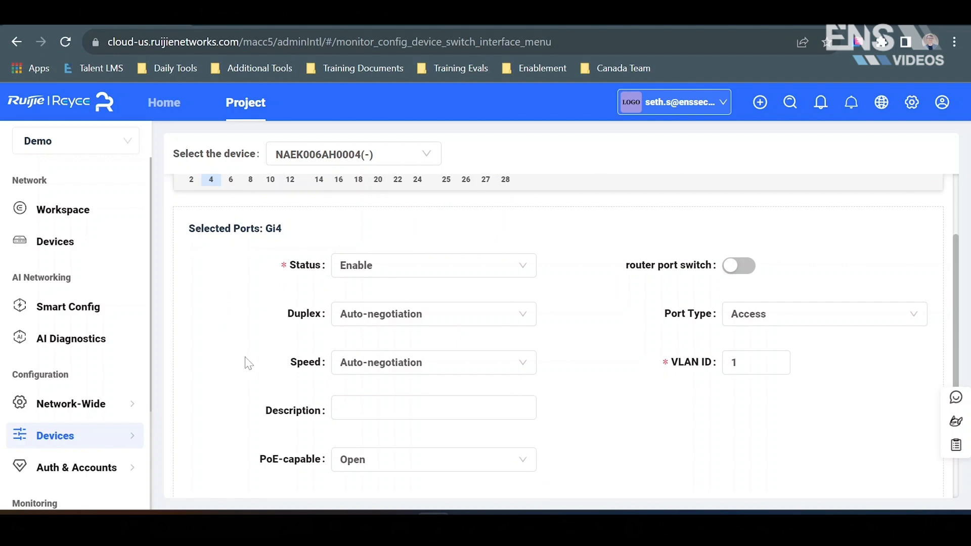
{"action": "left_click", "coordinate": [374, 266]}
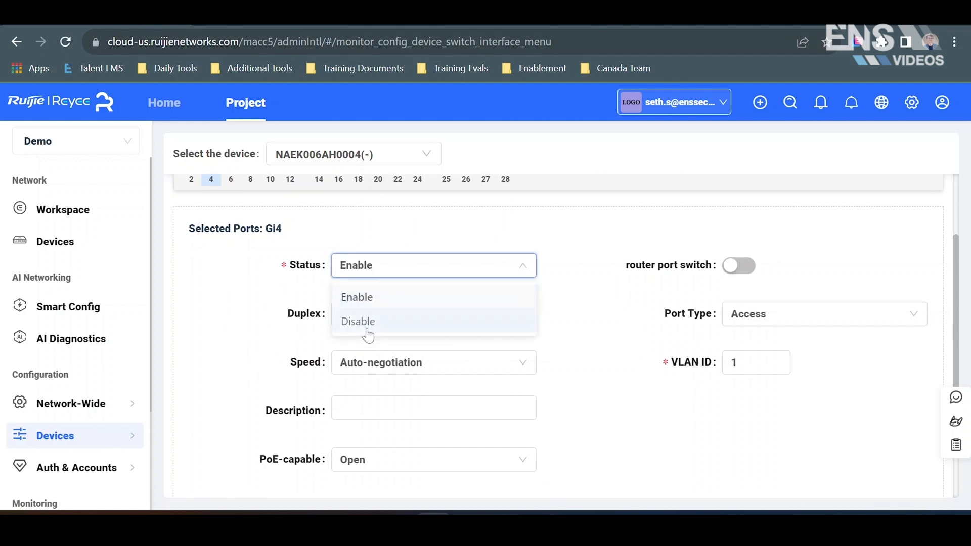
{"action": "left_click", "coordinate": [265, 296]}
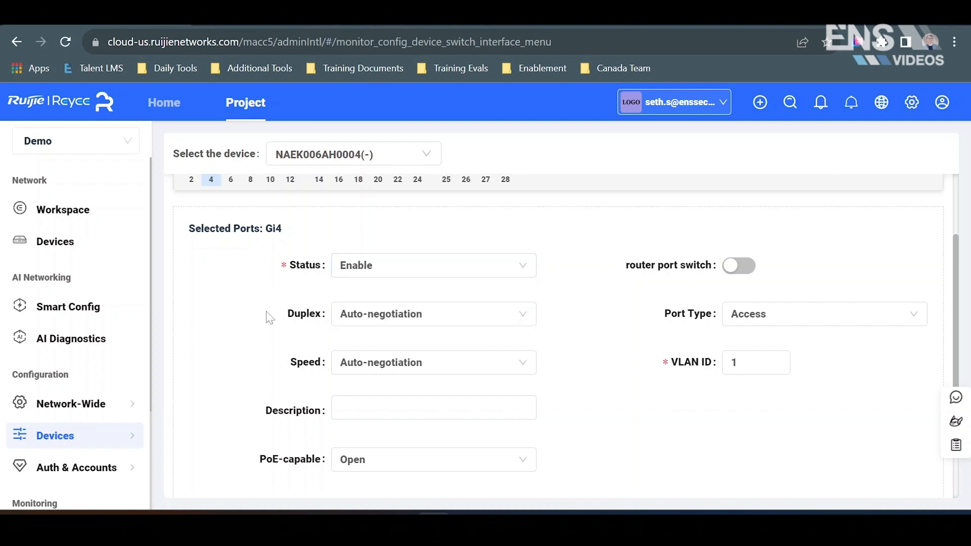
{"action": "left_click", "coordinate": [357, 364]}
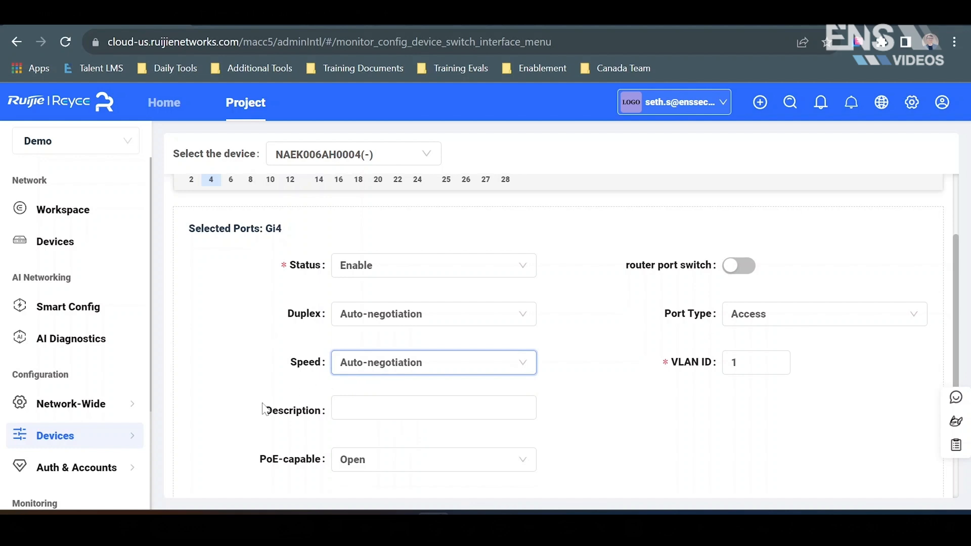
{"action": "left_click", "coordinate": [342, 410]}
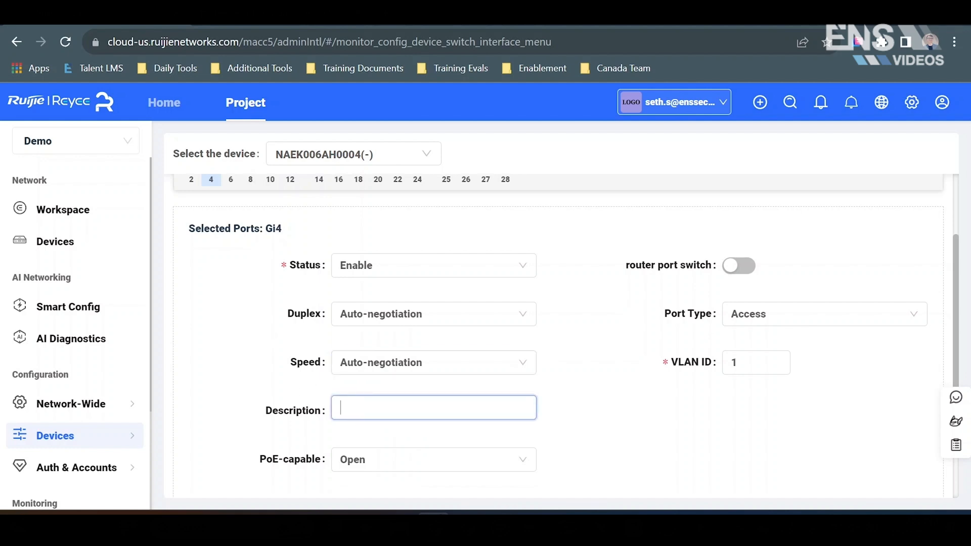
{"action": "left_click", "coordinate": [346, 462]}
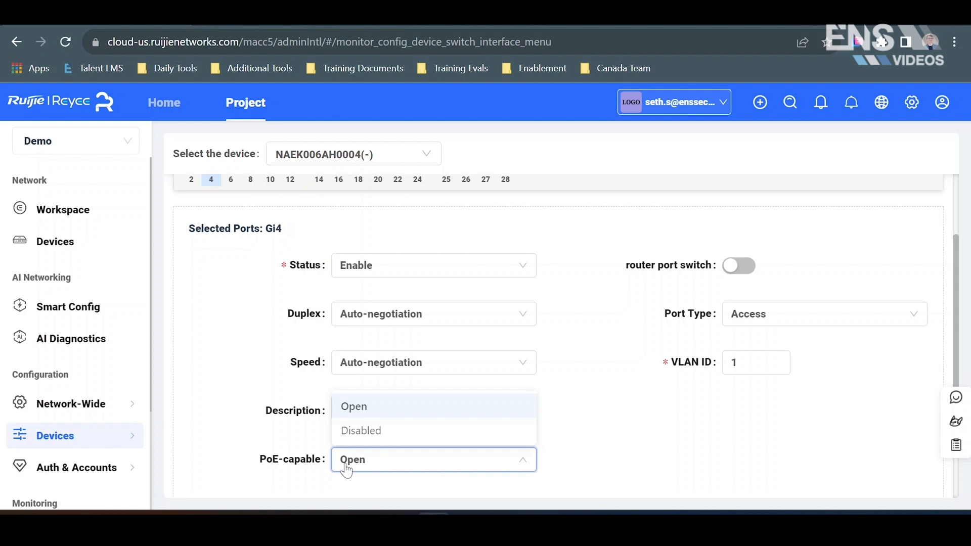
{"action": "left_click", "coordinate": [619, 429]}
{"action": "scroll", "coordinate": [619, 429], "scroll_direction": "down", "scroll_amount": 2}
{"action": "scroll", "coordinate": [620, 429], "scroll_direction": "down", "scroll_amount": 1}
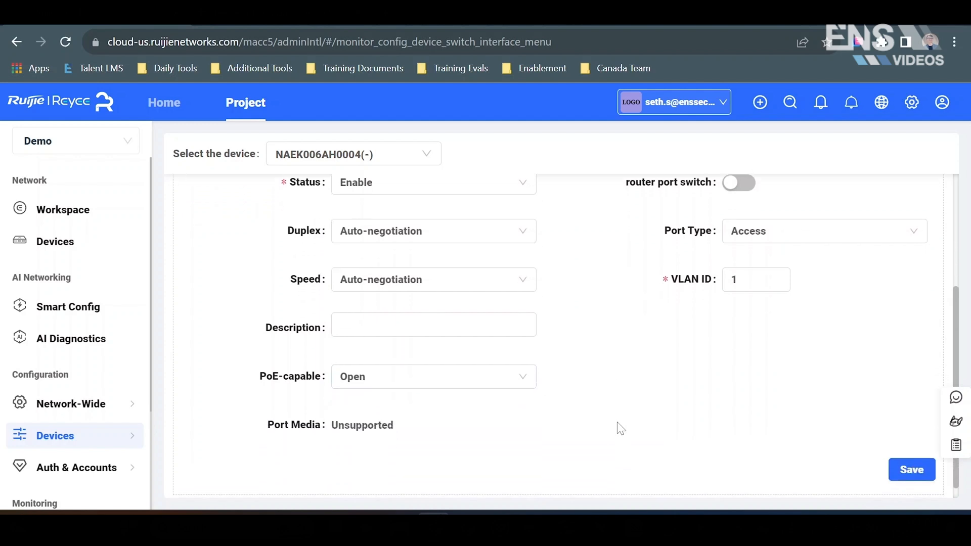
{"action": "left_click", "coordinate": [741, 235]}
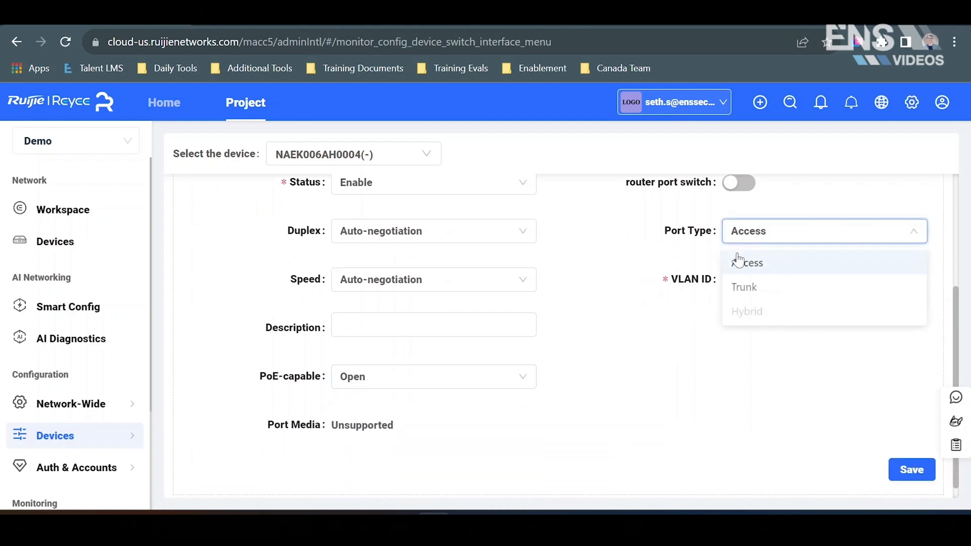
{"action": "left_click", "coordinate": [662, 250]}
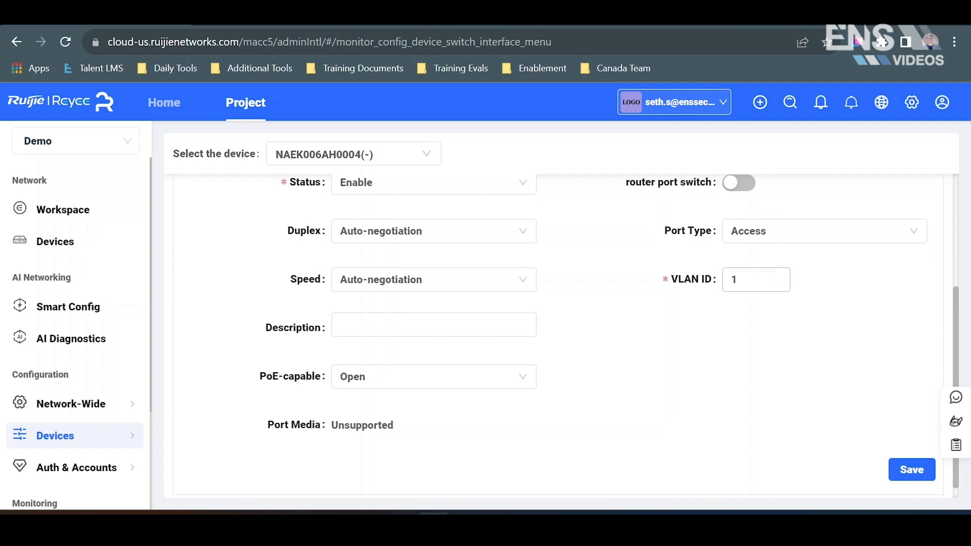
{"action": "scroll", "coordinate": [611, 272], "scroll_direction": "up", "scroll_amount": 2}
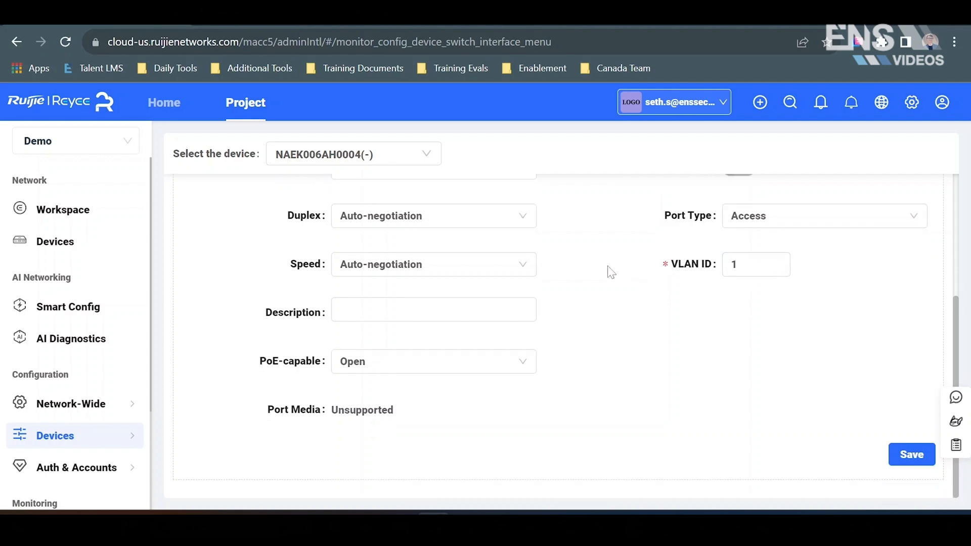
{"action": "scroll", "coordinate": [611, 272], "scroll_direction": "up", "scroll_amount": 3}
{"action": "scroll", "coordinate": [611, 272], "scroll_direction": "up", "scroll_amount": 3}
{"action": "left_click", "coordinate": [191, 260]}
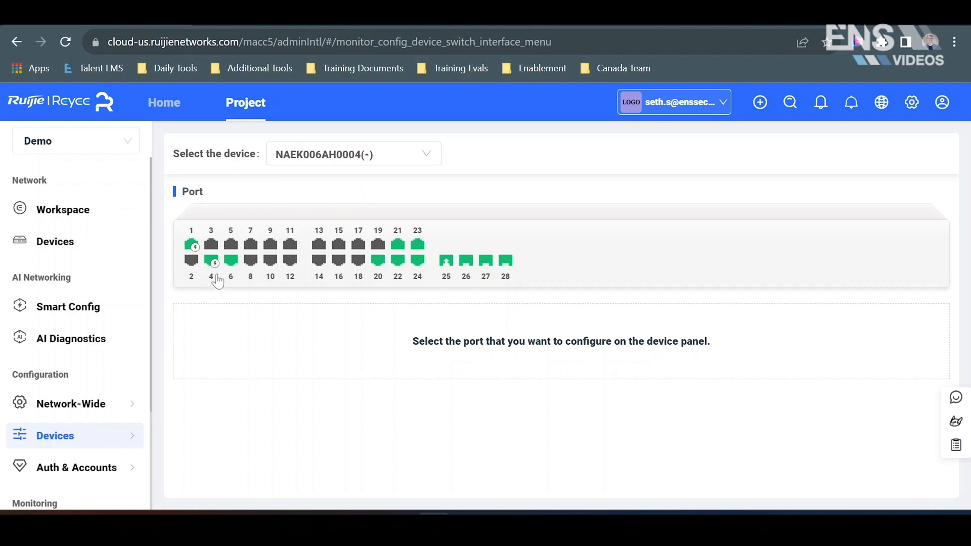
{"action": "left_click_drag", "start_coordinate": [77, 291], "coordinate": [253, 204]}
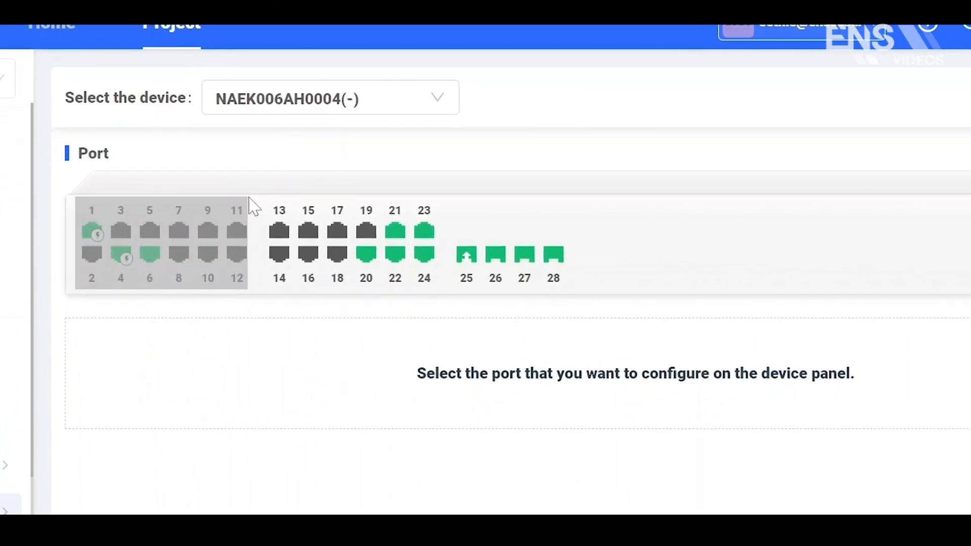
{"action": "left_click_drag", "start_coordinate": [253, 205], "coordinate": [253, 206]}
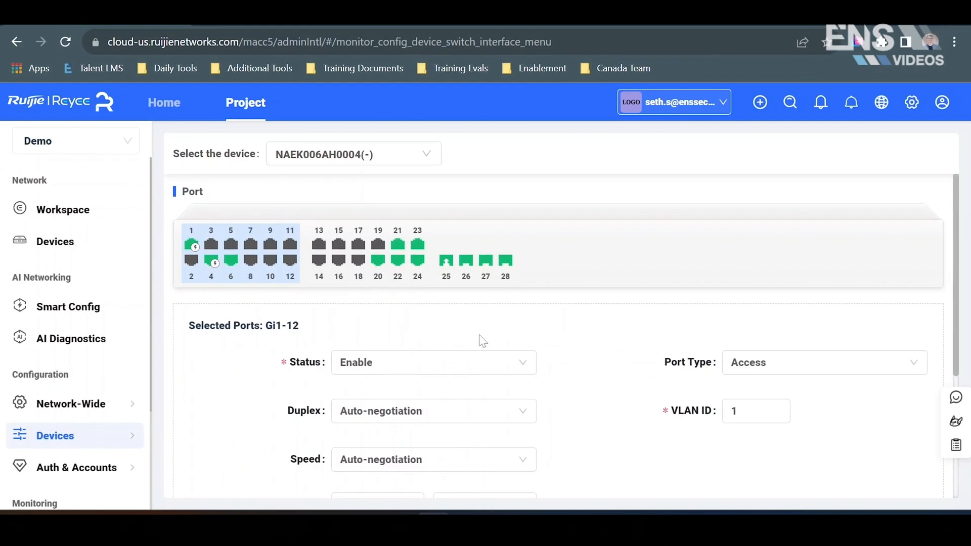
{"action": "left_click", "coordinate": [290, 244]}
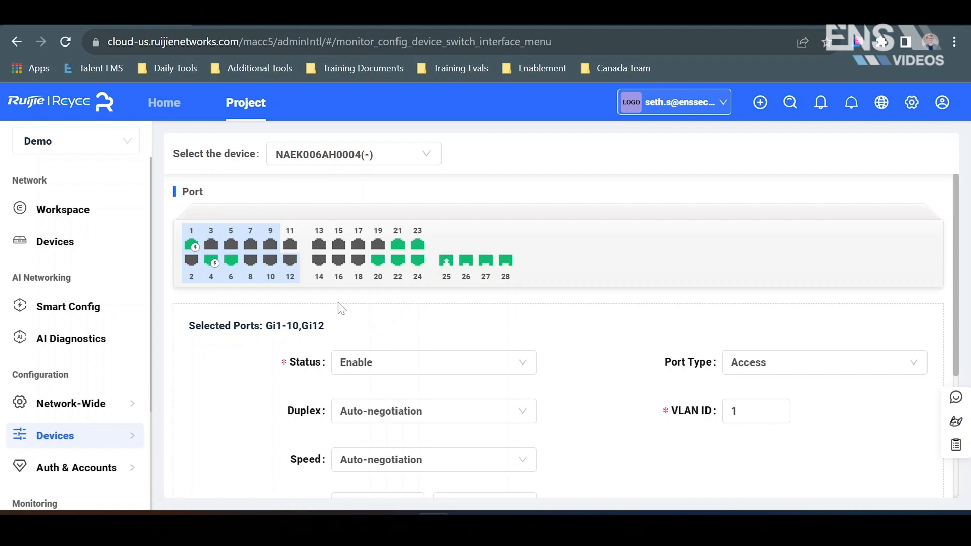
{"action": "left_click", "coordinate": [251, 260]}
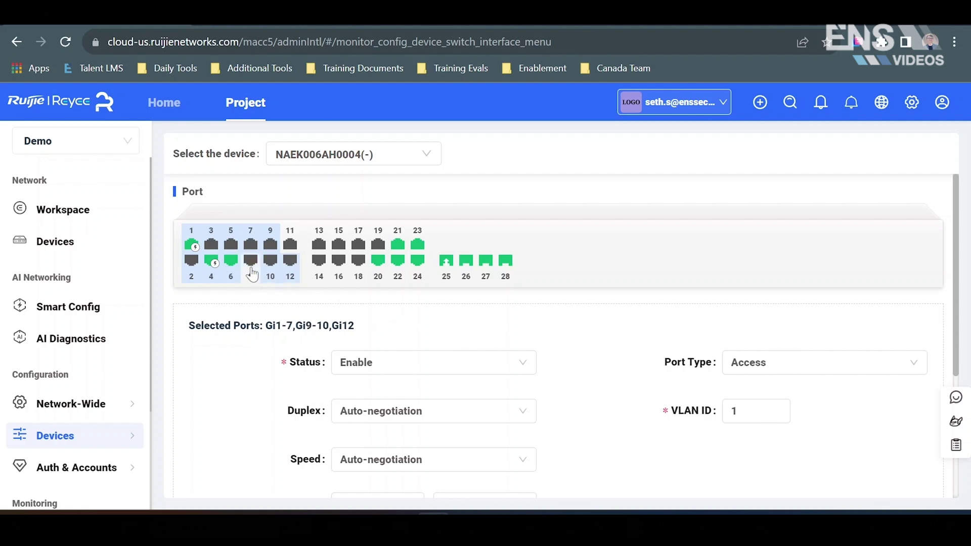
{"action": "left_click", "coordinate": [211, 244]}
{"action": "left_click", "coordinate": [231, 244]}
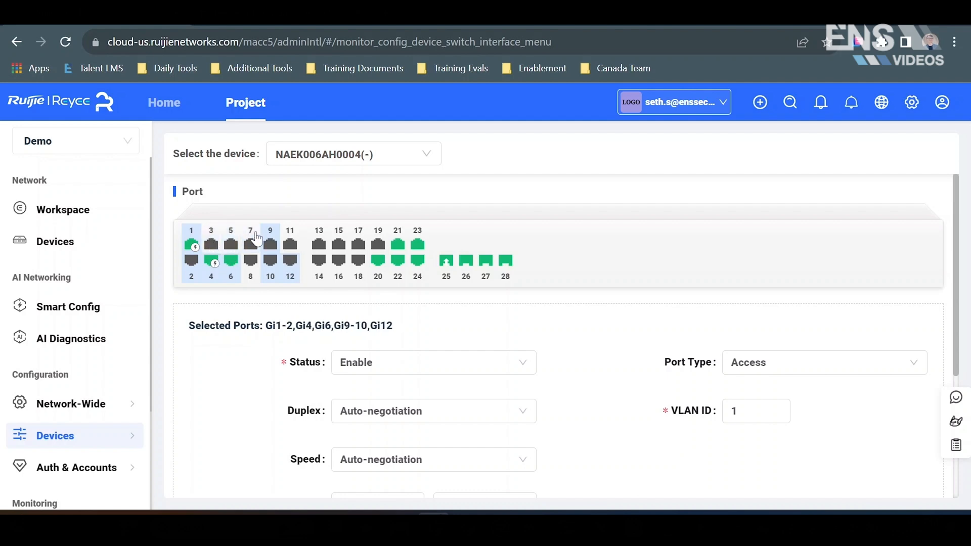
{"action": "left_click", "coordinate": [270, 244]}
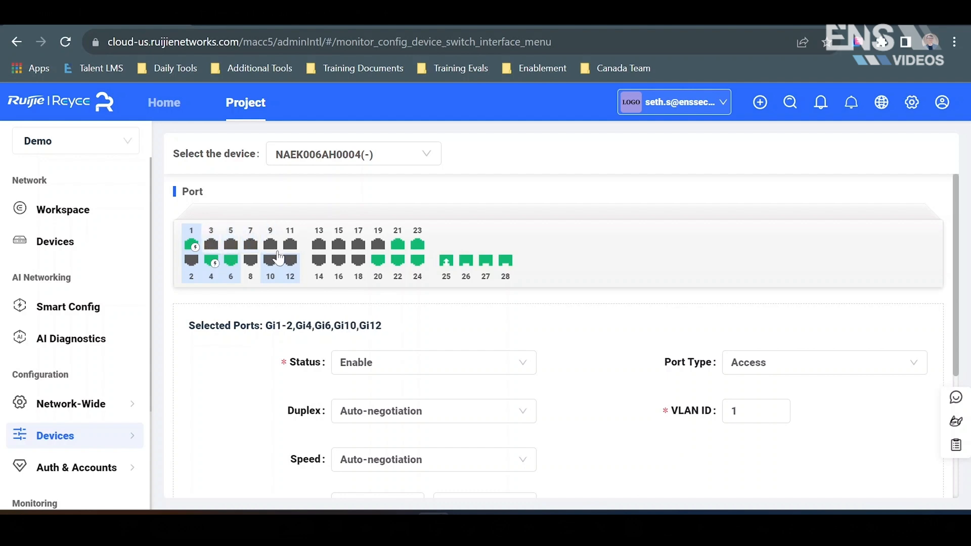
{"action": "left_click", "coordinate": [271, 260]}
{"action": "left_click", "coordinate": [231, 260]}
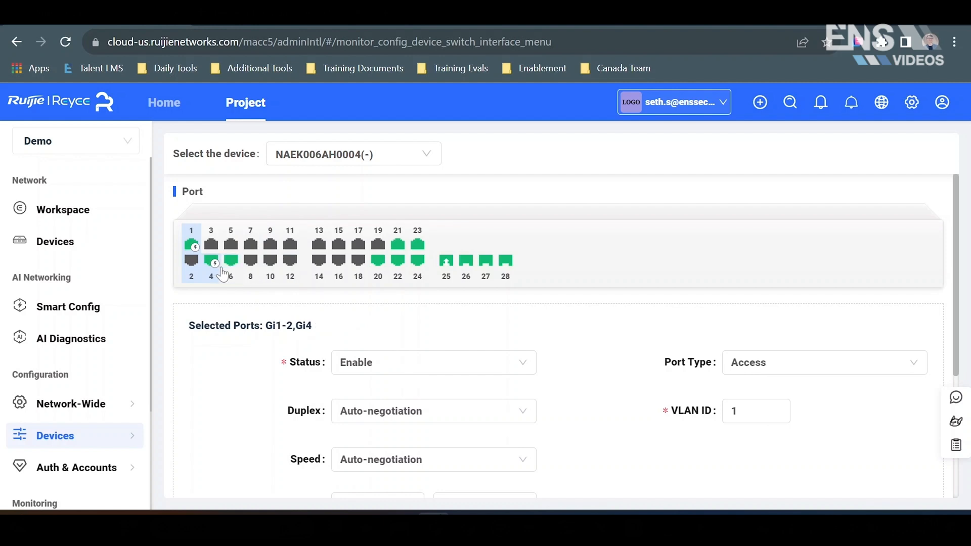
{"action": "left_click", "coordinate": [192, 260]}
{"action": "left_click", "coordinate": [191, 244]}
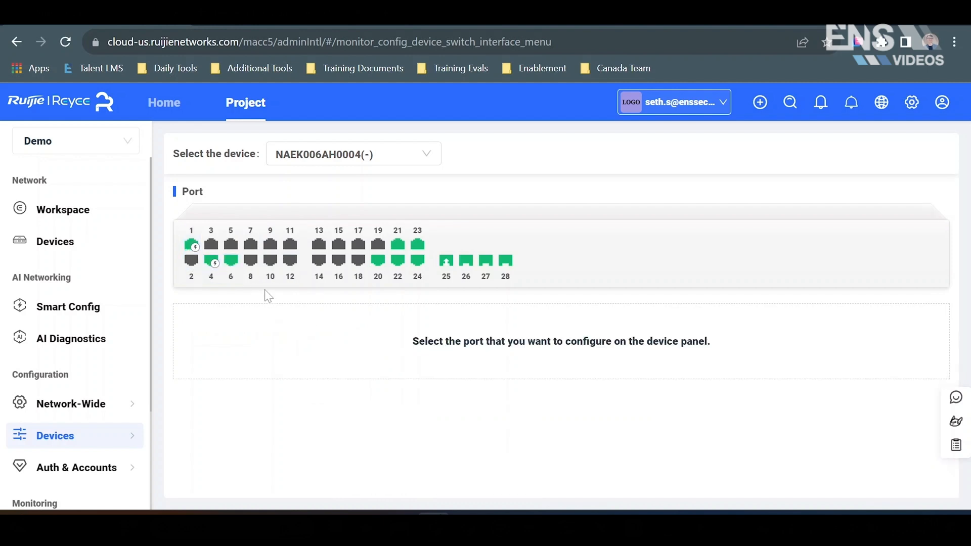
{"action": "left_click", "coordinate": [231, 260]}
{"action": "left_click", "coordinate": [231, 260]}
{"action": "left_click", "coordinate": [133, 436]}
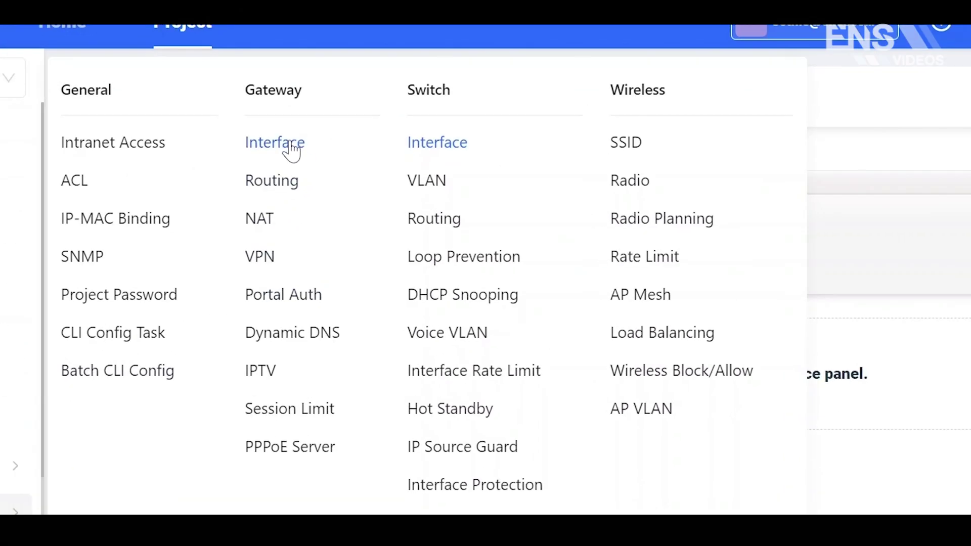
Step: Review LAN0's interface type choices on the gateway interface page, leaving it as Access
{"action": "left_click", "coordinate": [275, 143]}
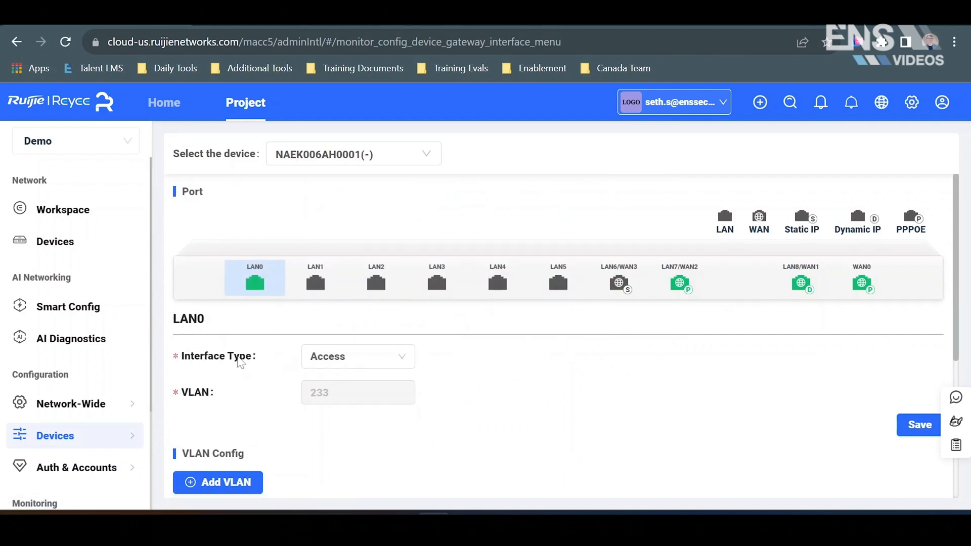
{"action": "left_click", "coordinate": [326, 363]}
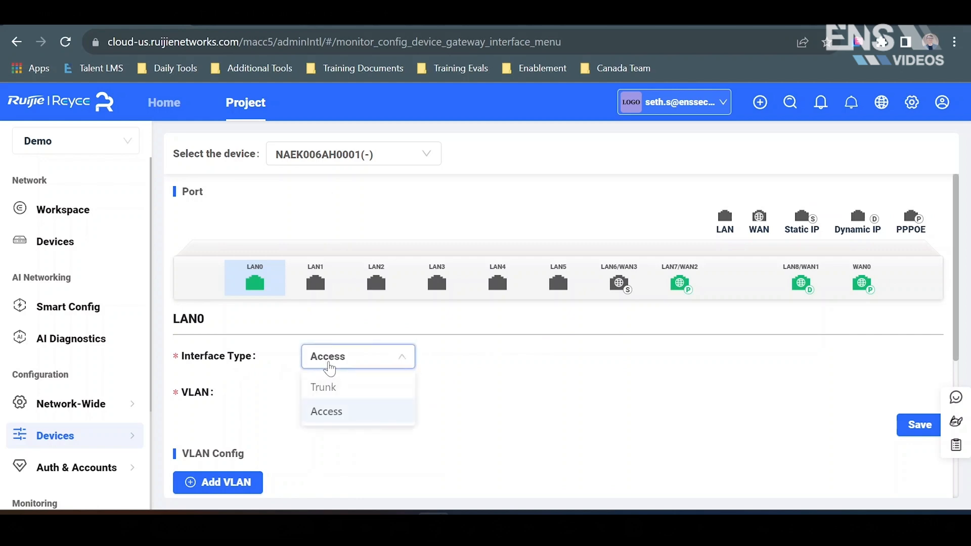
{"action": "left_click", "coordinate": [502, 346]}
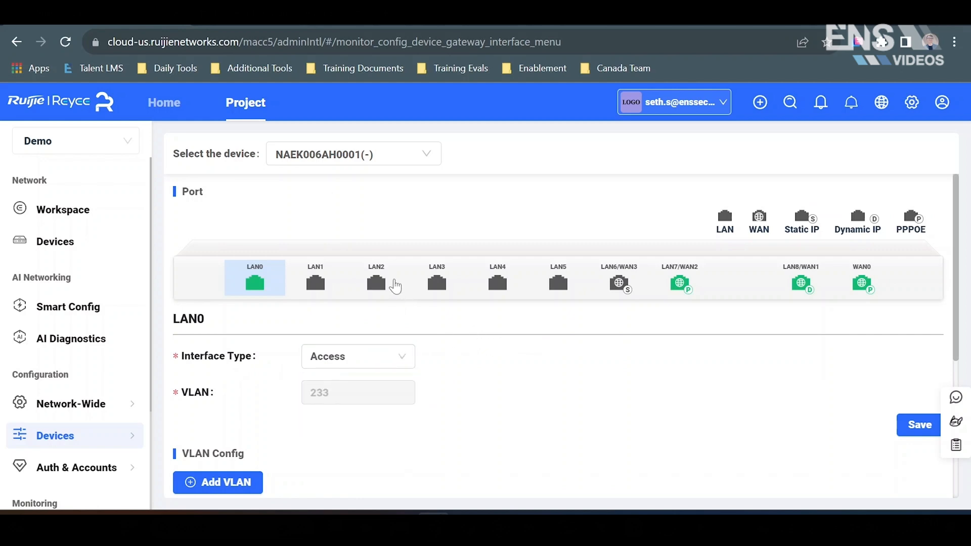
Step: Browse the settings of ports LAN2, LAN3, LAN5 and LAN4, ending on LAN3 (Access, VLAN 233)
{"action": "left_click", "coordinate": [376, 283]}
{"action": "left_click", "coordinate": [438, 283]}
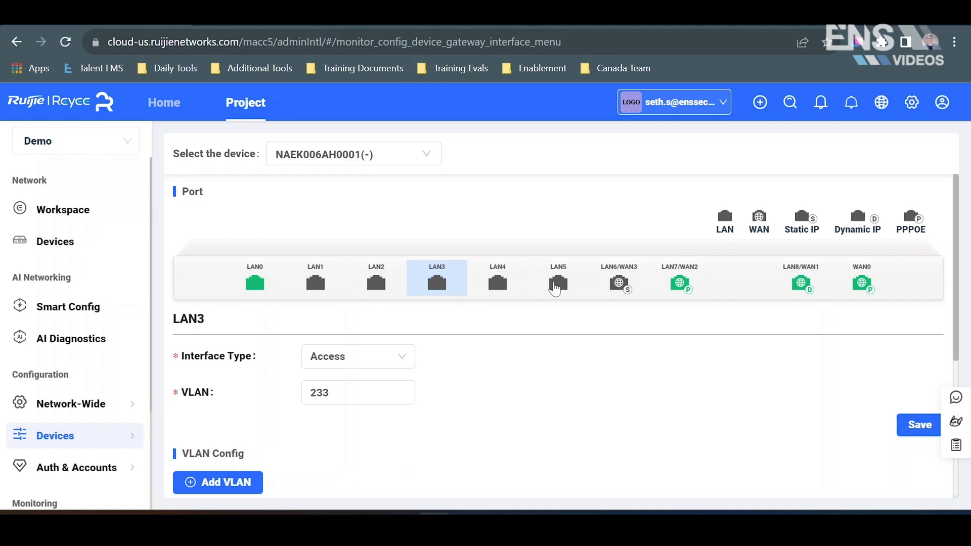
{"action": "left_click", "coordinate": [558, 284]}
{"action": "left_click", "coordinate": [499, 283]}
{"action": "left_click", "coordinate": [437, 283]}
{"action": "mouse_move", "coordinate": [76, 435]}
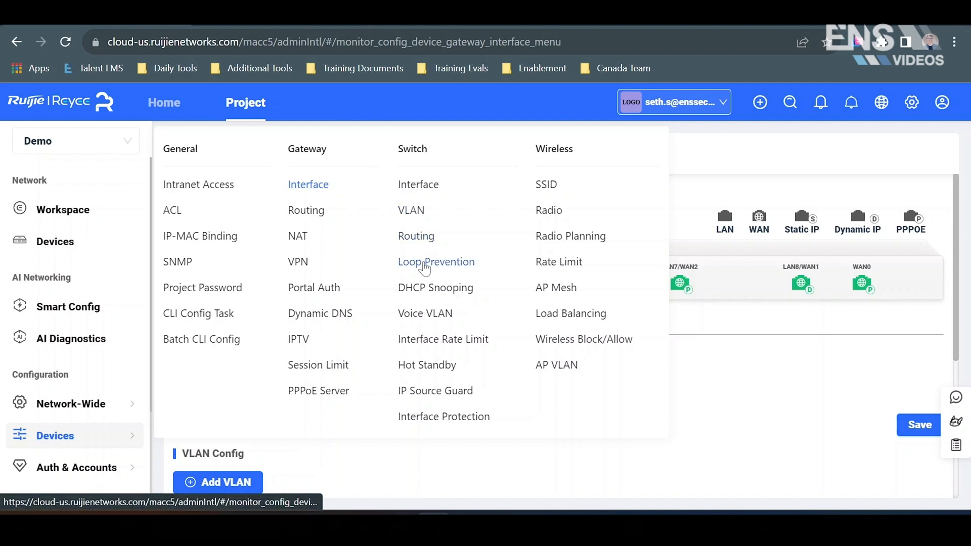
Step: Turn on the Loop Prevention Status toggle for switch NAEK006AH0002
{"action": "left_click", "coordinate": [425, 264]}
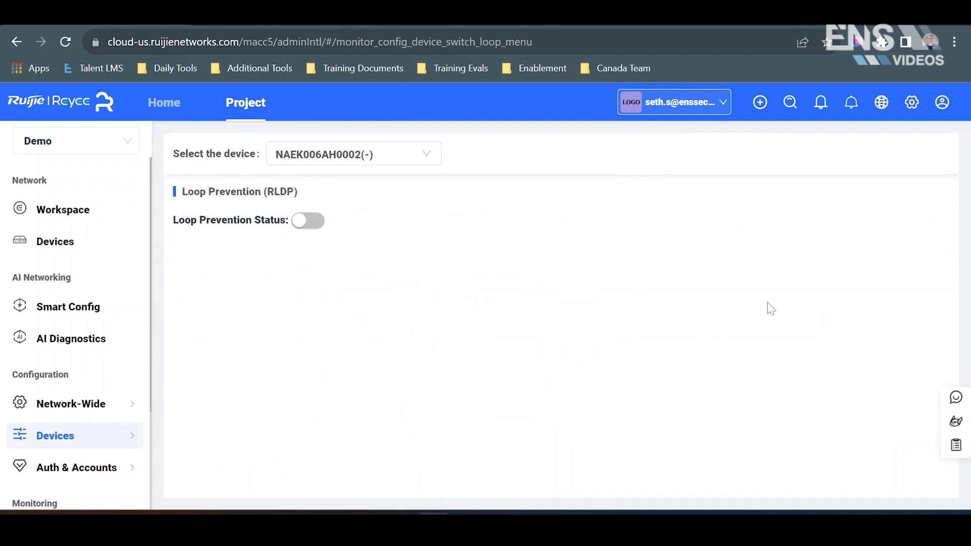
{"action": "left_click", "coordinate": [308, 222]}
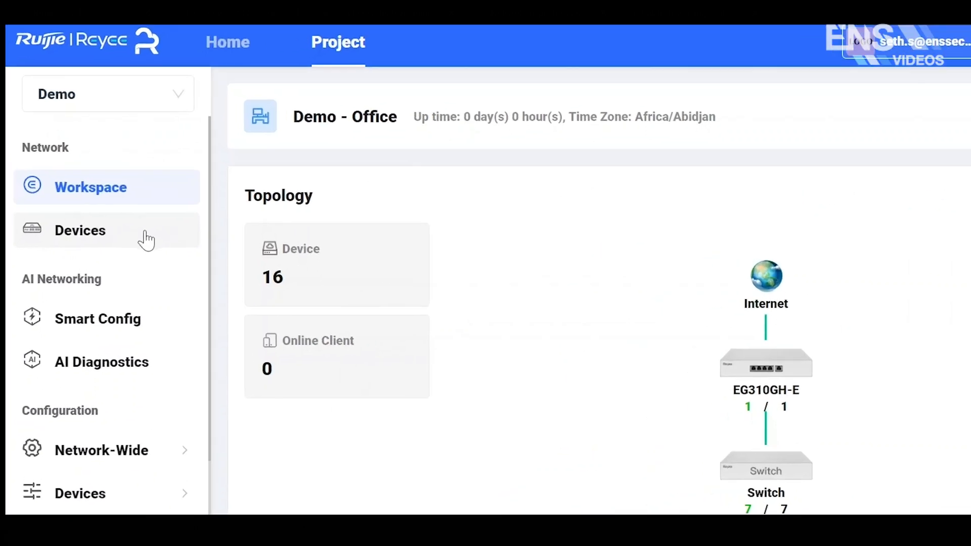
Step: View switch NAEK006AH0003's device information and its per-port interface rates, including port 24
{"action": "left_click", "coordinate": [147, 238]}
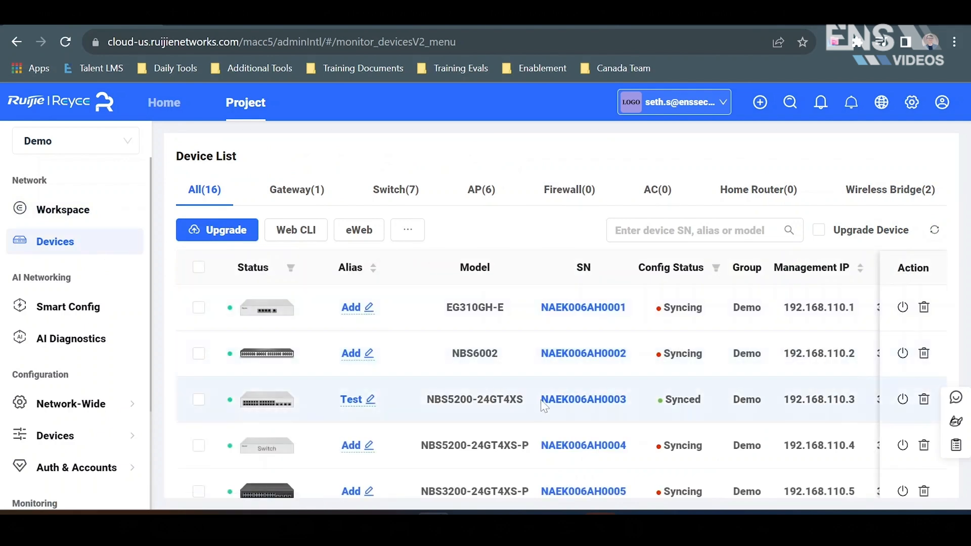
{"action": "left_click", "coordinate": [572, 402]}
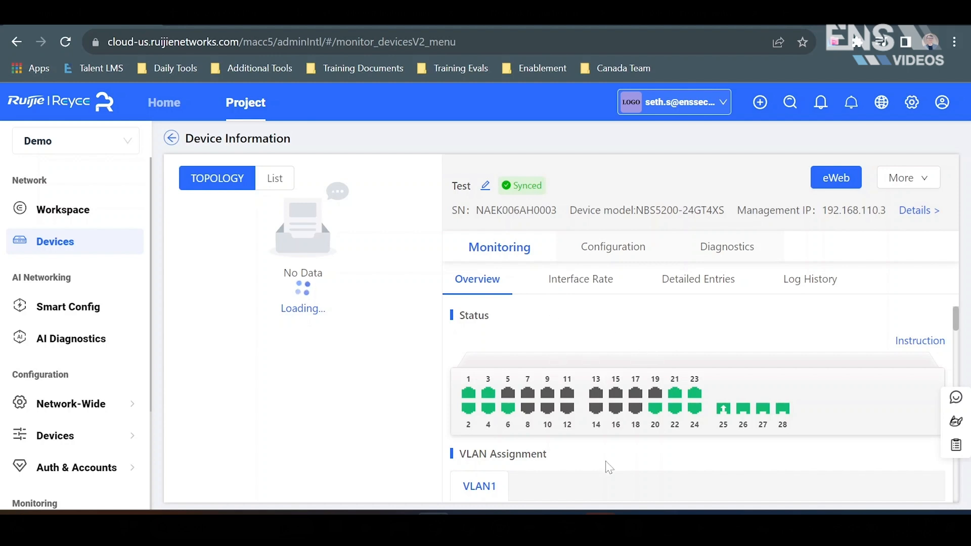
{"action": "scroll", "coordinate": [607, 418], "scroll_direction": "down", "scroll_amount": 3}
{"action": "scroll", "coordinate": [608, 464], "scroll_direction": "down", "scroll_amount": 2}
{"action": "scroll", "coordinate": [608, 466], "scroll_direction": "down", "scroll_amount": 2}
{"action": "scroll", "coordinate": [609, 466], "scroll_direction": "down", "scroll_amount": 3}
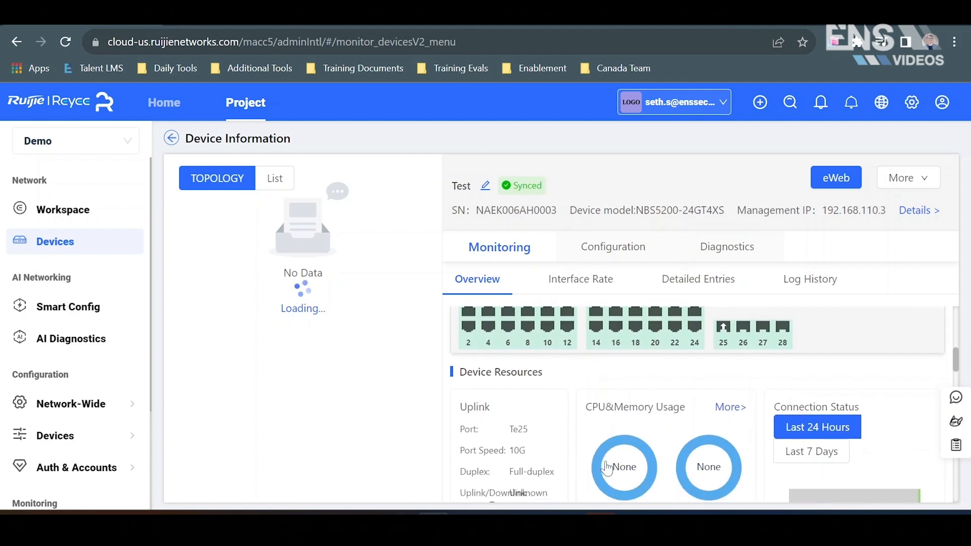
{"action": "scroll", "coordinate": [609, 466], "scroll_direction": "down", "scroll_amount": 2}
{"action": "scroll", "coordinate": [609, 466], "scroll_direction": "down", "scroll_amount": 2}
{"action": "scroll", "coordinate": [608, 467], "scroll_direction": "down", "scroll_amount": 3}
{"action": "scroll", "coordinate": [609, 467], "scroll_direction": "down", "scroll_amount": 3}
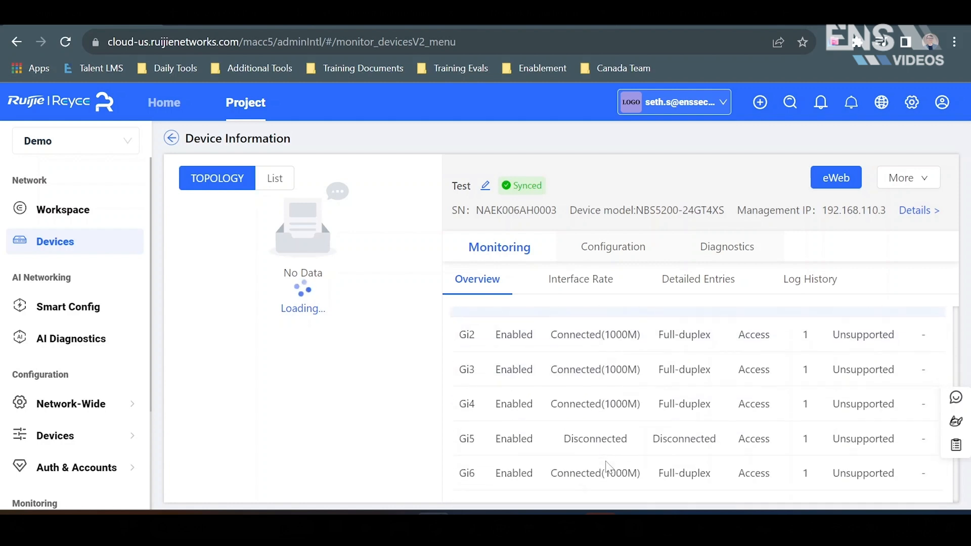
{"action": "scroll", "coordinate": [609, 468], "scroll_direction": "down", "scroll_amount": 3}
{"action": "scroll", "coordinate": [609, 468], "scroll_direction": "down", "scroll_amount": 2}
{"action": "scroll", "coordinate": [609, 468], "scroll_direction": "up", "scroll_amount": 5}
{"action": "scroll", "coordinate": [608, 455], "scroll_direction": "up", "scroll_amount": 5}
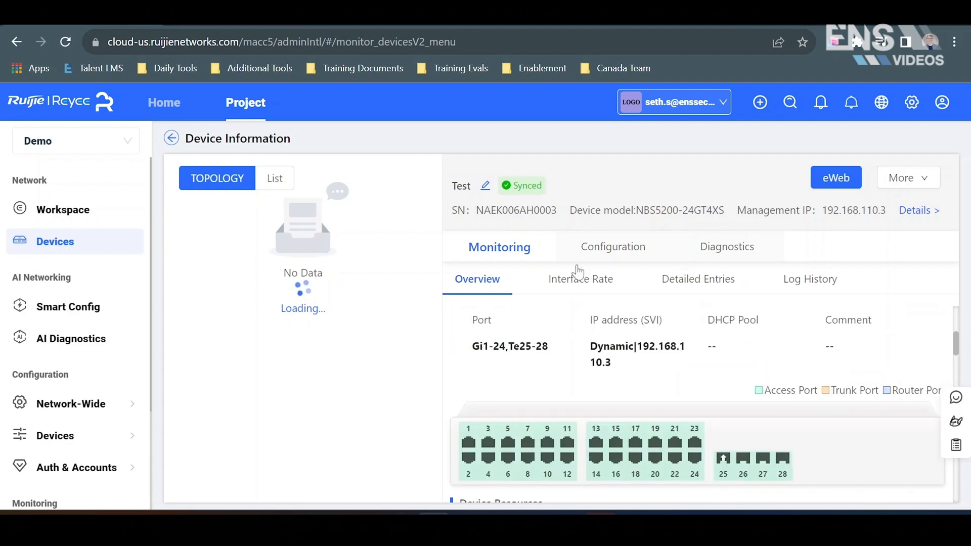
{"action": "scroll", "coordinate": [599, 293], "scroll_direction": "down", "scroll_amount": 1}
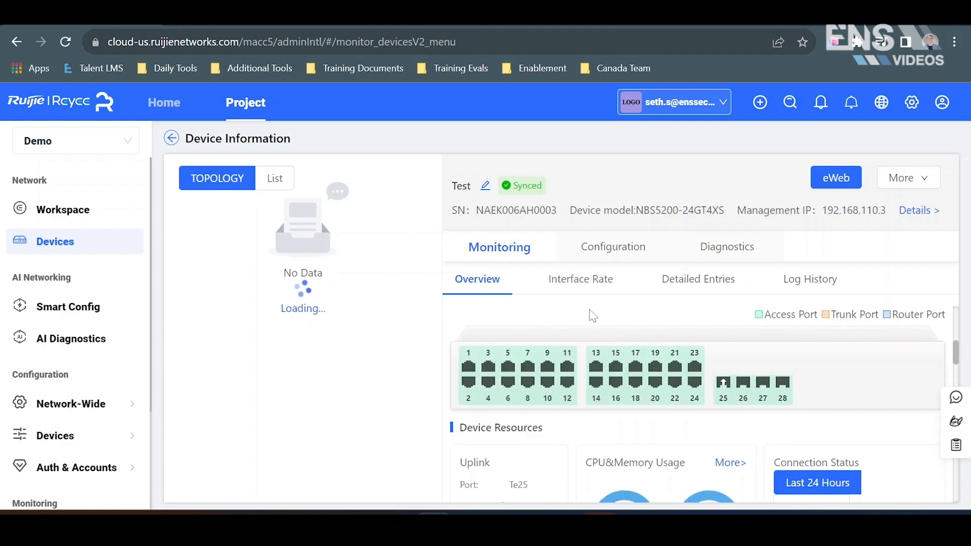
{"action": "left_click", "coordinate": [581, 280]}
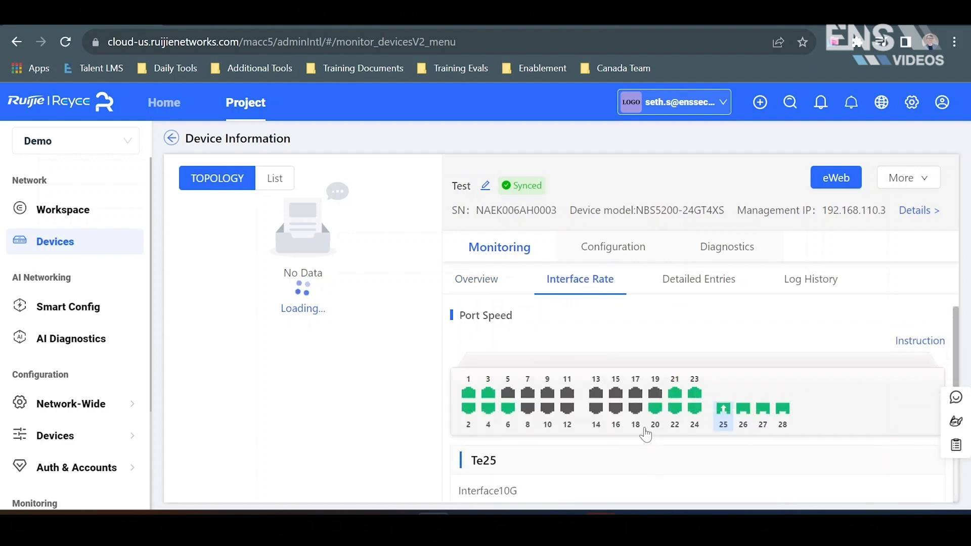
{"action": "left_click", "coordinate": [694, 410]}
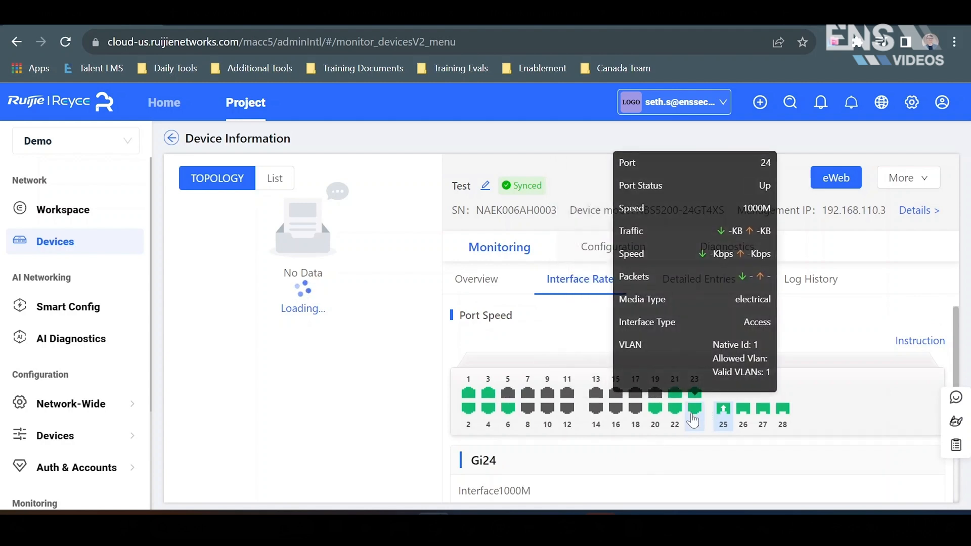
{"action": "scroll", "coordinate": [723, 428], "scroll_direction": "down", "scroll_amount": 3}
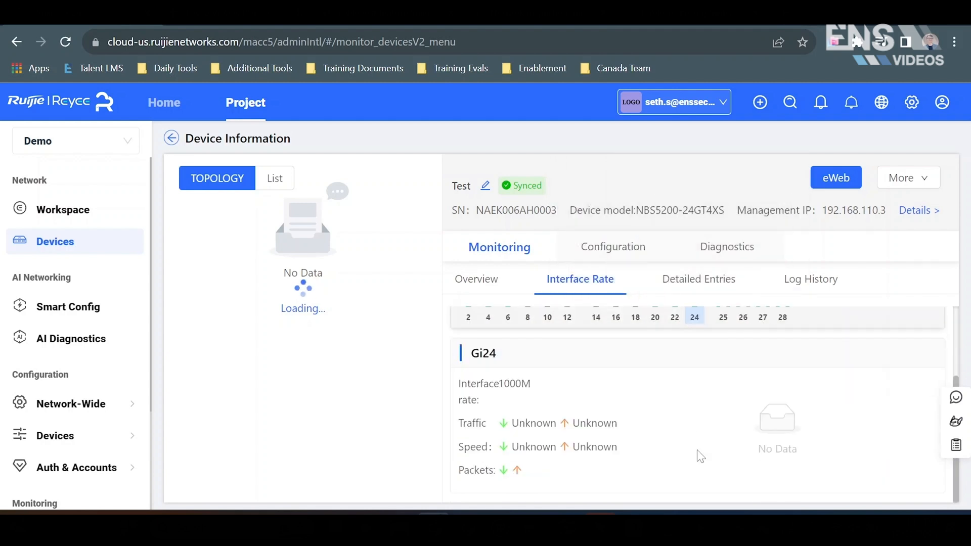
{"action": "left_click_drag", "start_coordinate": [532, 384], "coordinate": [478, 400]}
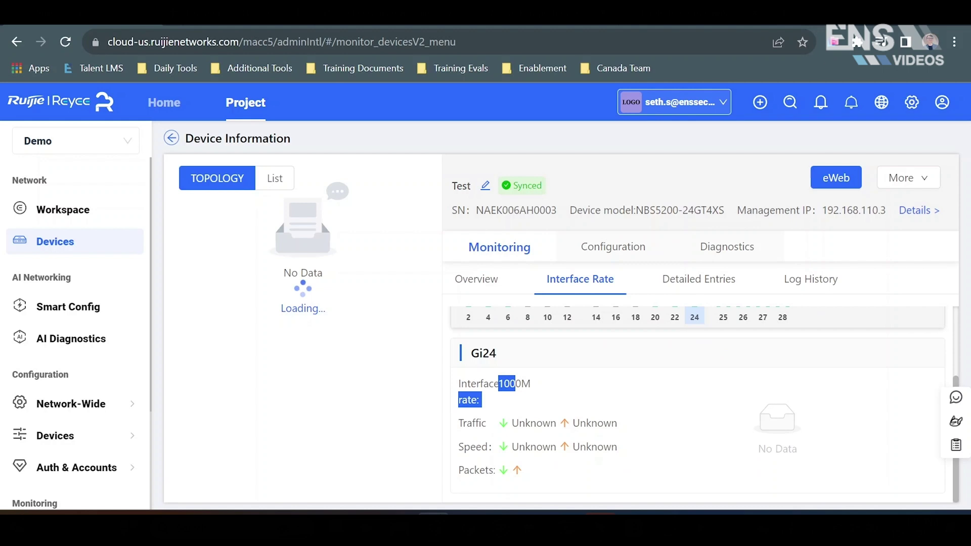
{"action": "left_click", "coordinate": [546, 388]}
{"action": "scroll", "coordinate": [571, 394], "scroll_direction": "up", "scroll_amount": 3}
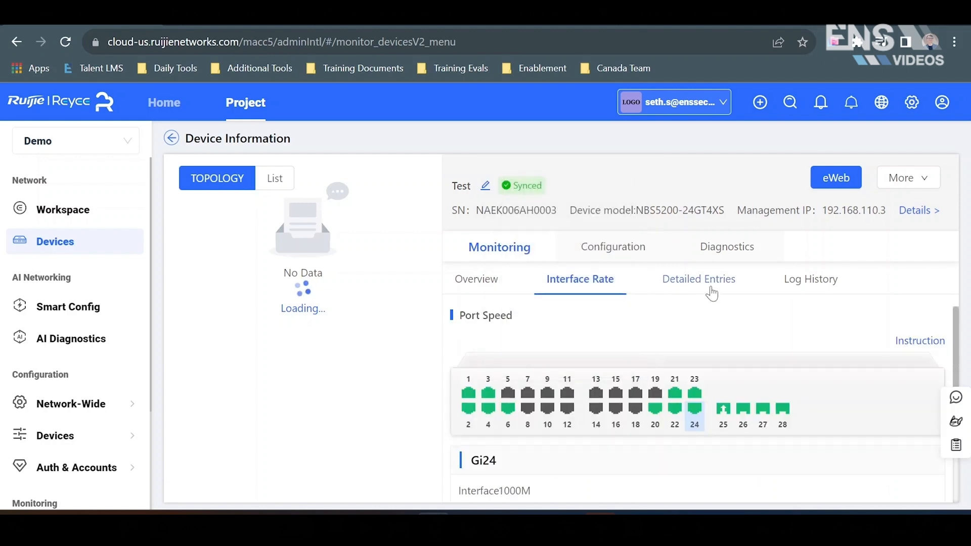
Step: Review the switch's MAC address table and log history, ending on the Configuration tab
{"action": "left_click", "coordinate": [698, 280]}
{"action": "scroll", "coordinate": [673, 443], "scroll_direction": "down", "scroll_amount": 3}
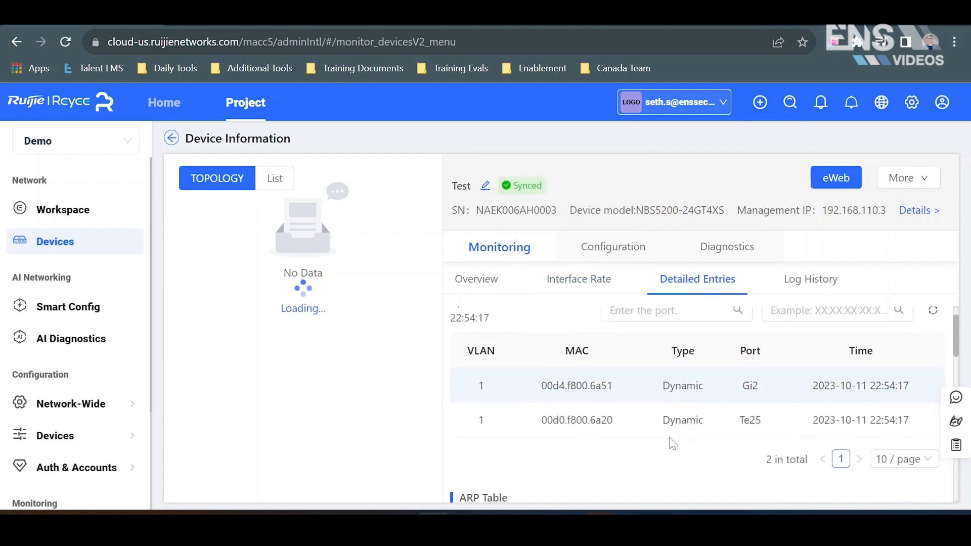
{"action": "scroll", "coordinate": [672, 443], "scroll_direction": "down", "scroll_amount": 2}
{"action": "scroll", "coordinate": [672, 444], "scroll_direction": "up", "scroll_amount": 2}
{"action": "scroll", "coordinate": [672, 444], "scroll_direction": "up", "scroll_amount": 2}
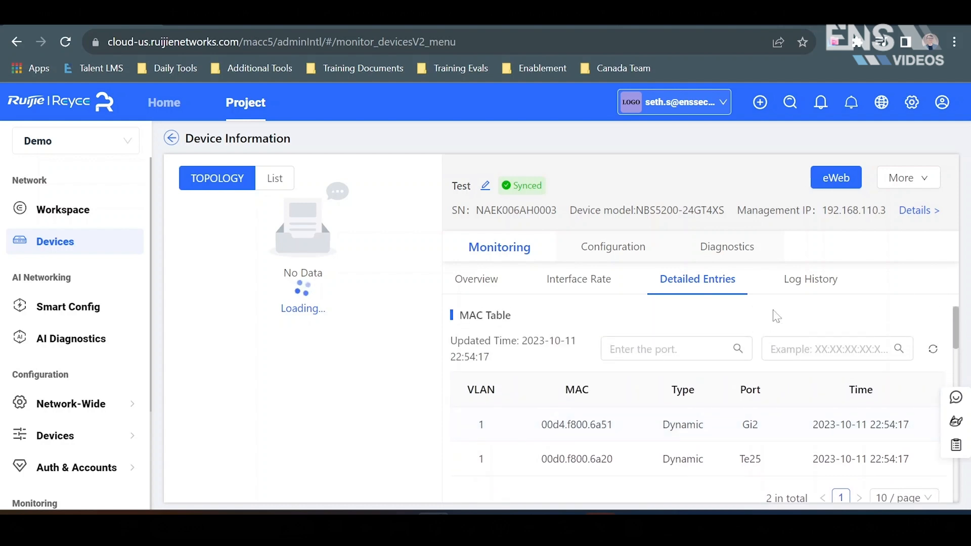
{"action": "left_click", "coordinate": [800, 280]}
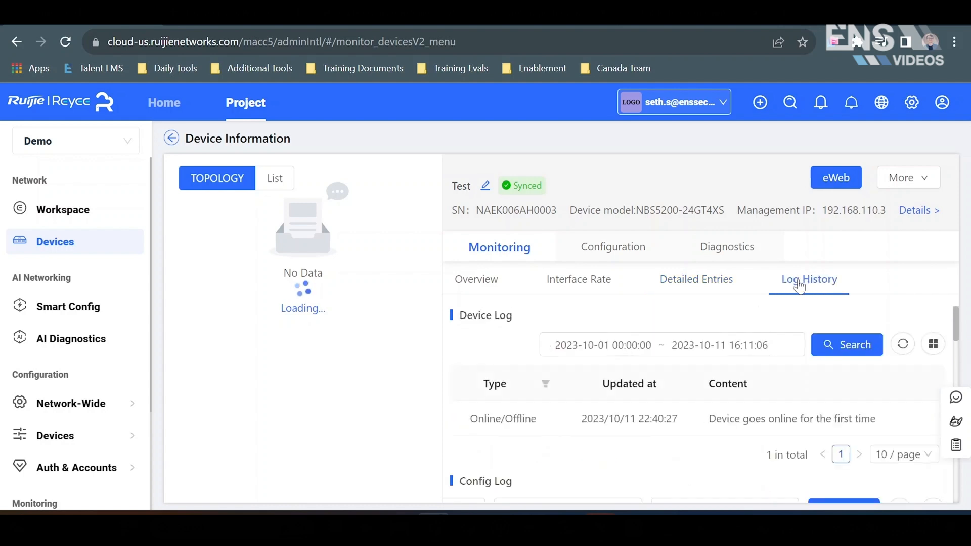
{"action": "left_click", "coordinate": [622, 247]}
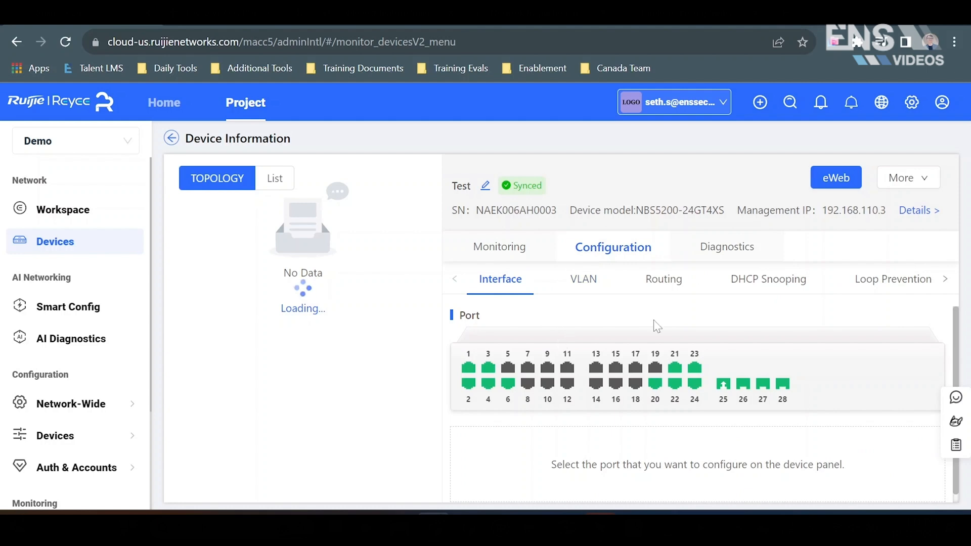
Step: Select port 21, then browse the VLAN, Routing, DHCP Snooping and Loop Prevention categories
{"action": "left_click", "coordinate": [674, 369]}
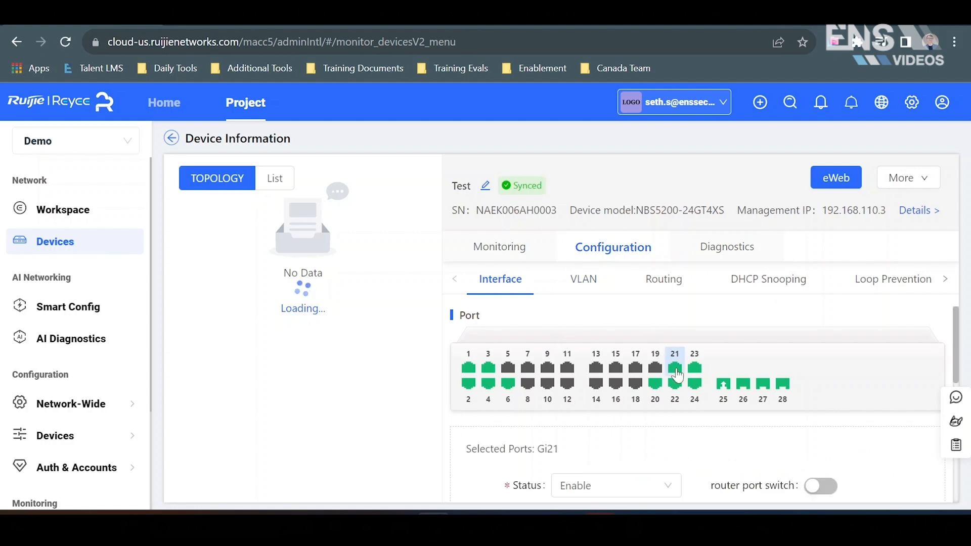
{"action": "scroll", "coordinate": [714, 478], "scroll_direction": "down", "scroll_amount": 5}
{"action": "scroll", "coordinate": [715, 478], "scroll_direction": "down", "scroll_amount": 3}
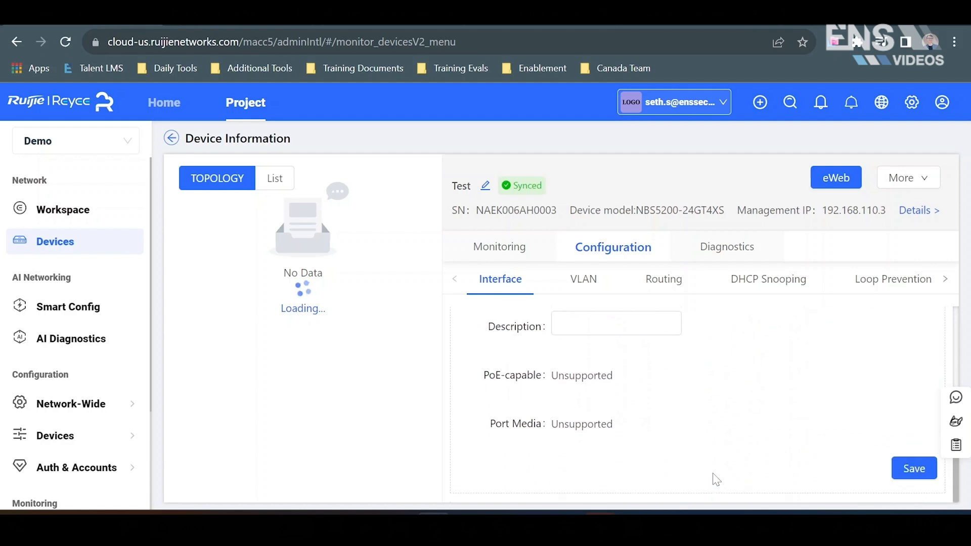
{"action": "scroll", "coordinate": [714, 478], "scroll_direction": "up", "scroll_amount": 4}
{"action": "scroll", "coordinate": [714, 479], "scroll_direction": "up", "scroll_amount": 3}
{"action": "left_click", "coordinate": [584, 279]}
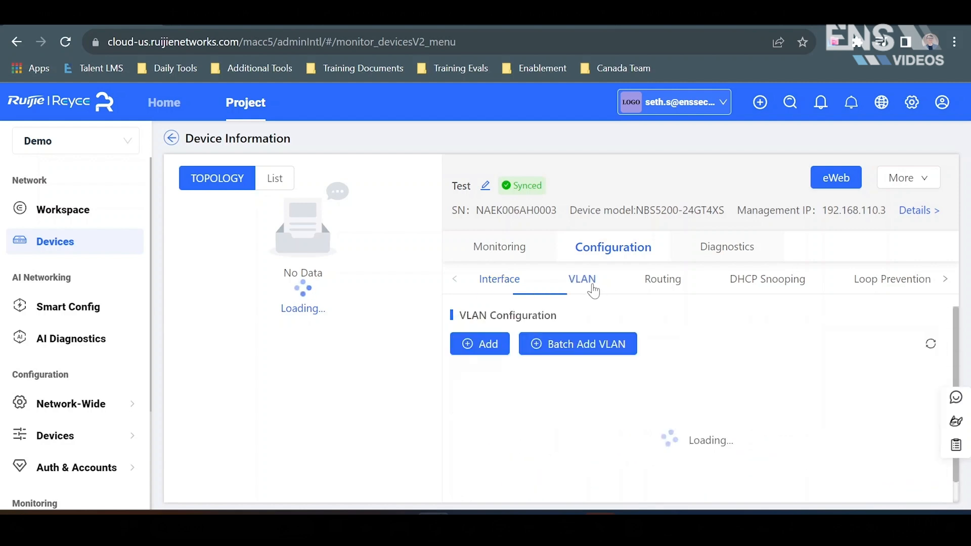
{"action": "left_click", "coordinate": [663, 279]}
{"action": "left_click", "coordinate": [766, 280]}
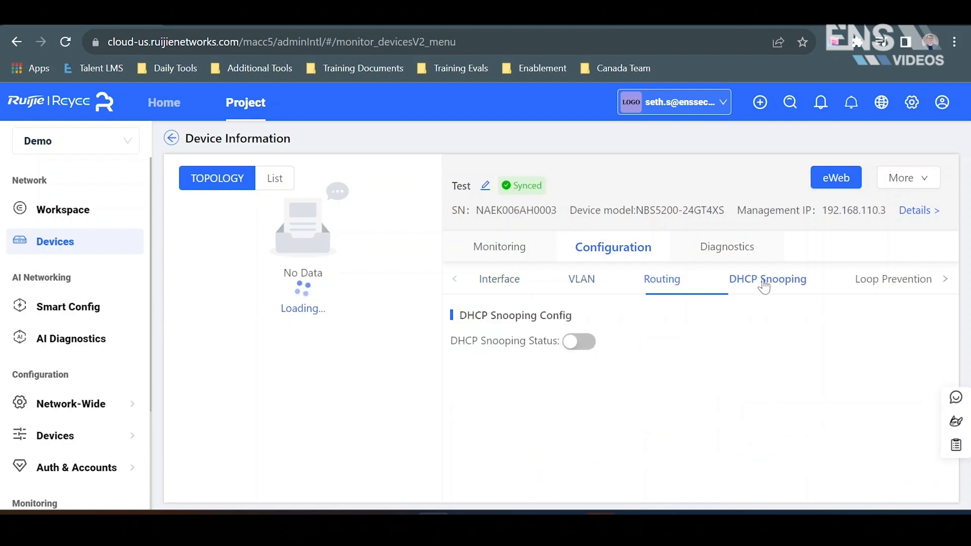
{"action": "left_click", "coordinate": [893, 279]}
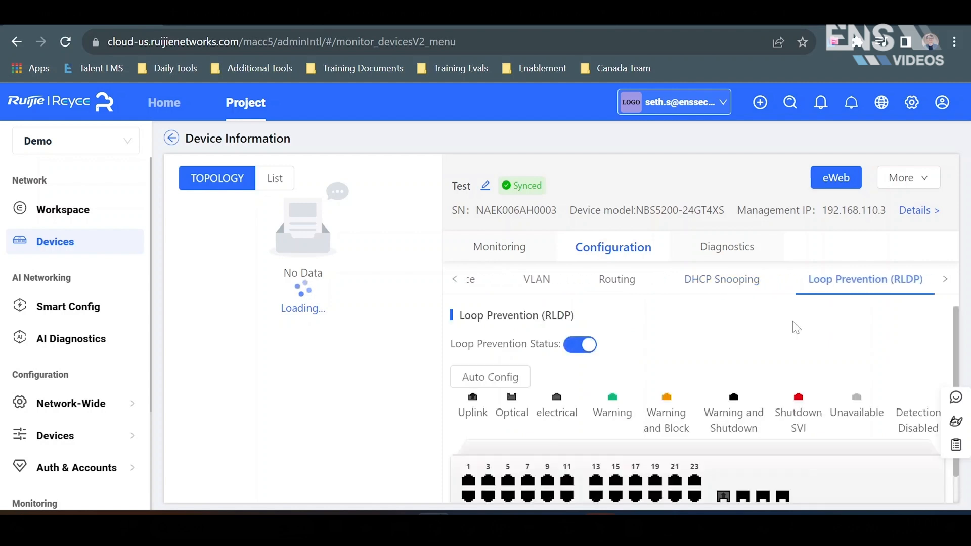
{"action": "scroll", "coordinate": [756, 348], "scroll_direction": "down", "scroll_amount": 1}
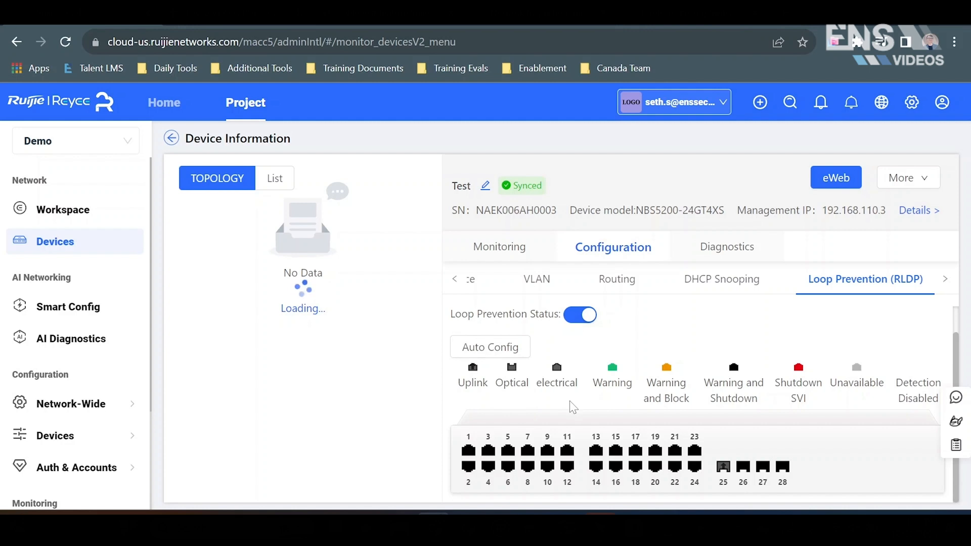
Step: Reveal further categories and review ACL, Storm Control and IP Source Guard, ending on Diagnostics
{"action": "left_click", "coordinate": [946, 279]}
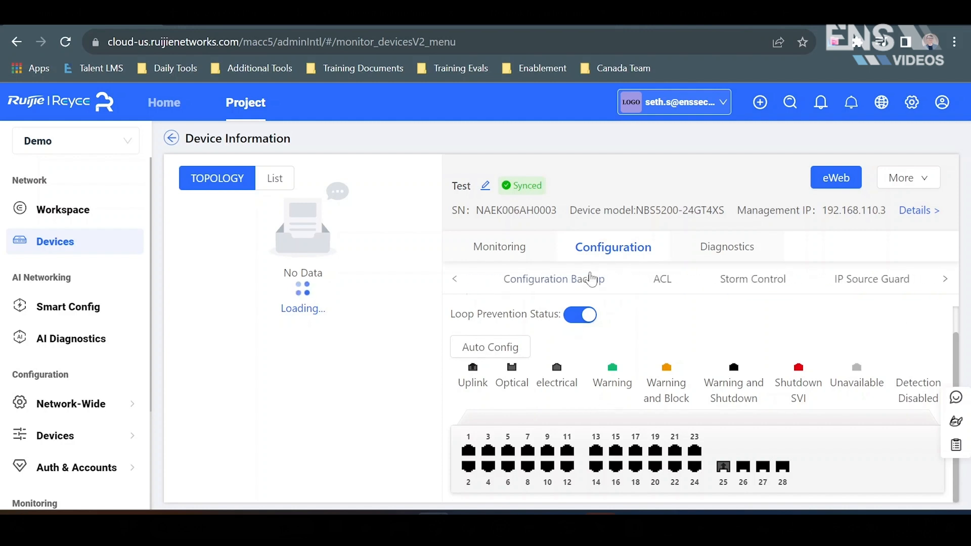
{"action": "left_click", "coordinate": [664, 281]}
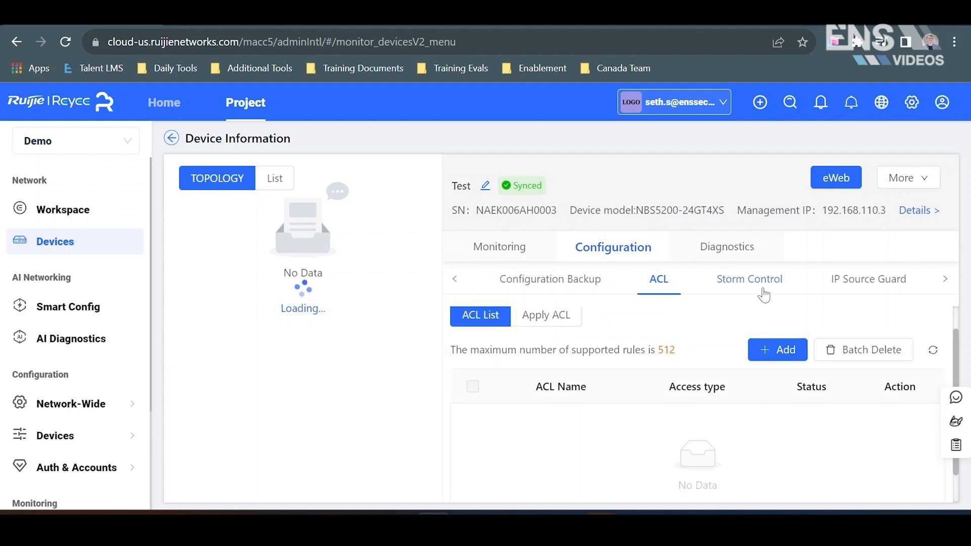
{"action": "left_click", "coordinate": [753, 279]}
{"action": "left_click", "coordinate": [844, 283]}
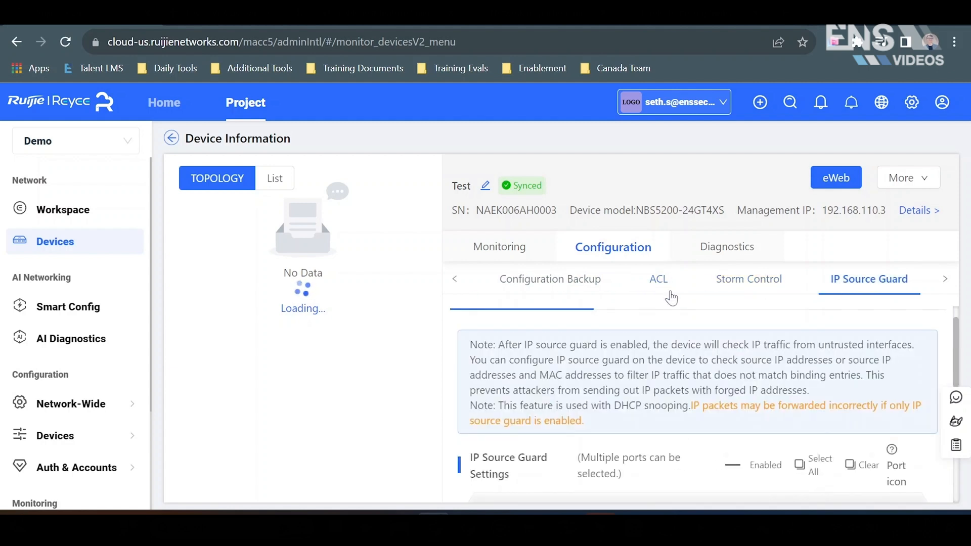
{"action": "left_click", "coordinate": [735, 251]}
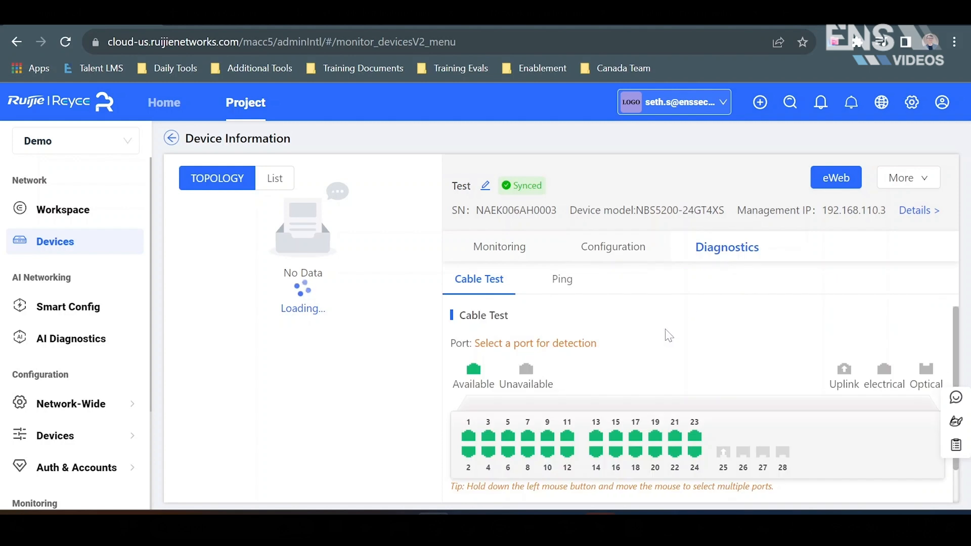
{"action": "scroll", "coordinate": [668, 335], "scroll_direction": "down", "scroll_amount": 1}
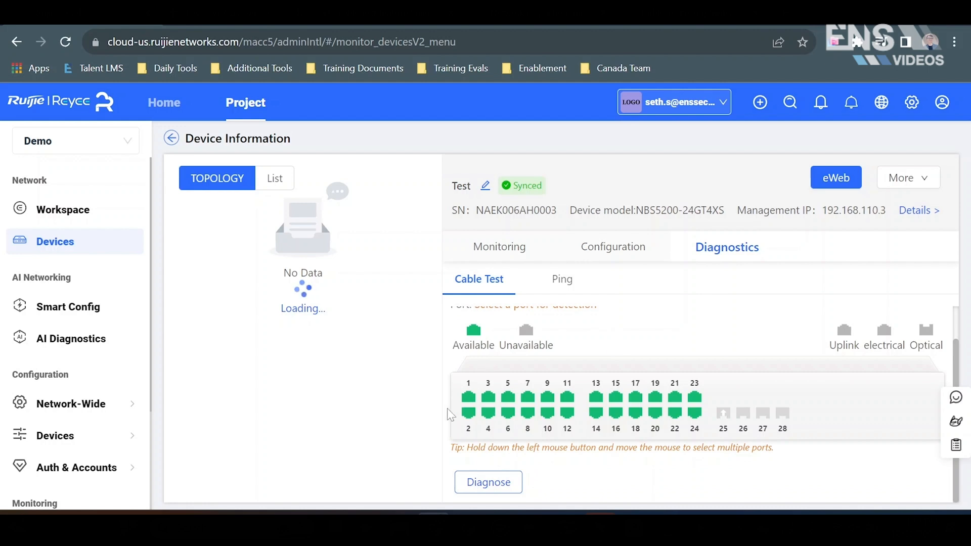
Step: Run a cable test on port 1 and ports 7 to 12
{"action": "left_click", "coordinate": [468, 397]}
{"action": "mouse_move", "coordinate": [582, 393]}
{"action": "left_mouse_down"}
{"action": "mouse_move", "coordinate": [506, 431]}
{"action": "mouse_move", "coordinate": [587, 384]}
{"action": "left_mouse_up"}
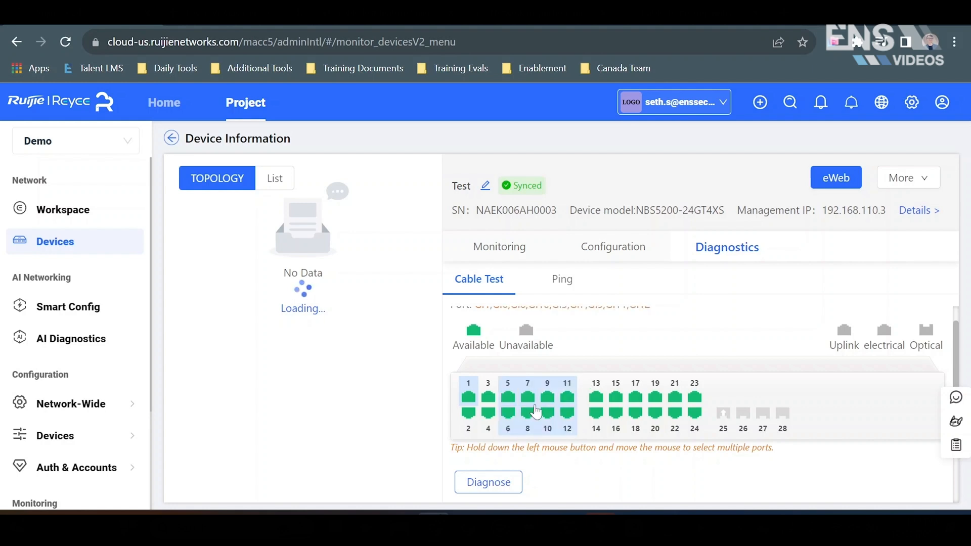
{"action": "left_click", "coordinate": [495, 483]}
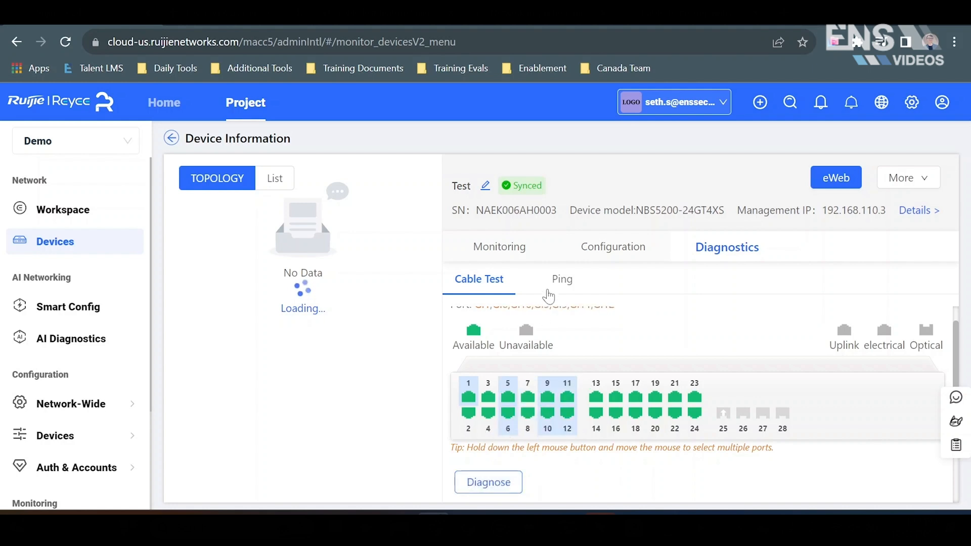
Step: Glance at the Ping tool, then go back through Cable Test and Configuration to the Monitoring overview
{"action": "left_click", "coordinate": [560, 280]}
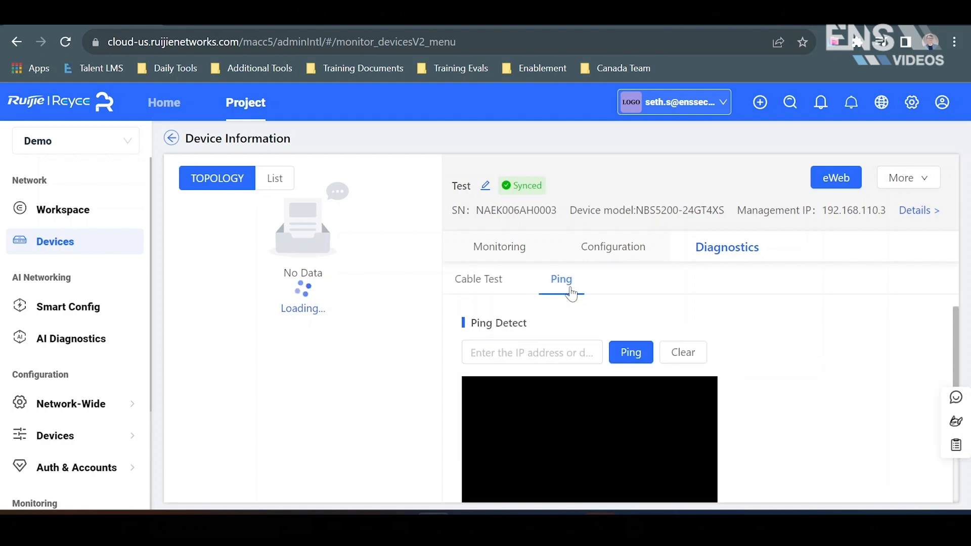
{"action": "left_click", "coordinate": [543, 350]}
{"action": "left_click", "coordinate": [478, 279]}
{"action": "left_click", "coordinate": [613, 247]}
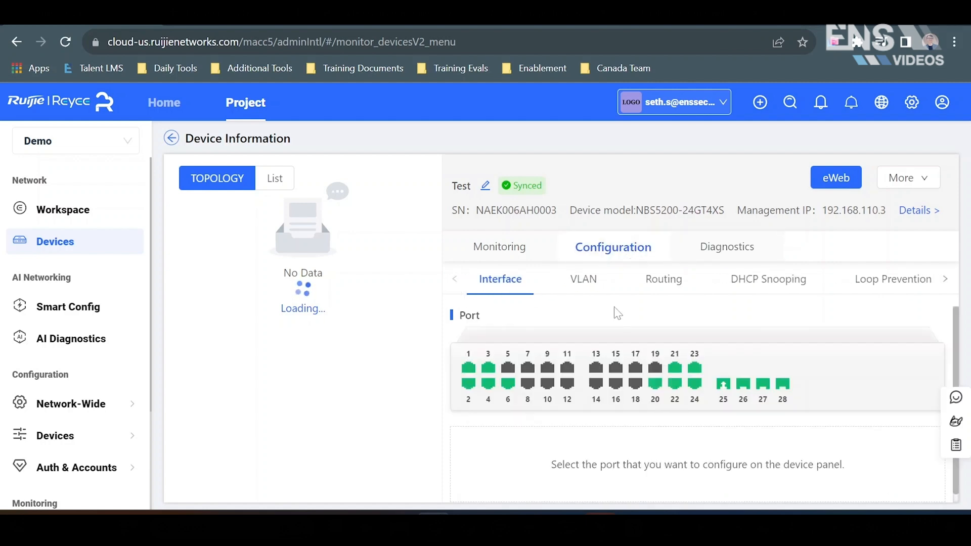
{"action": "left_click", "coordinate": [521, 251]}
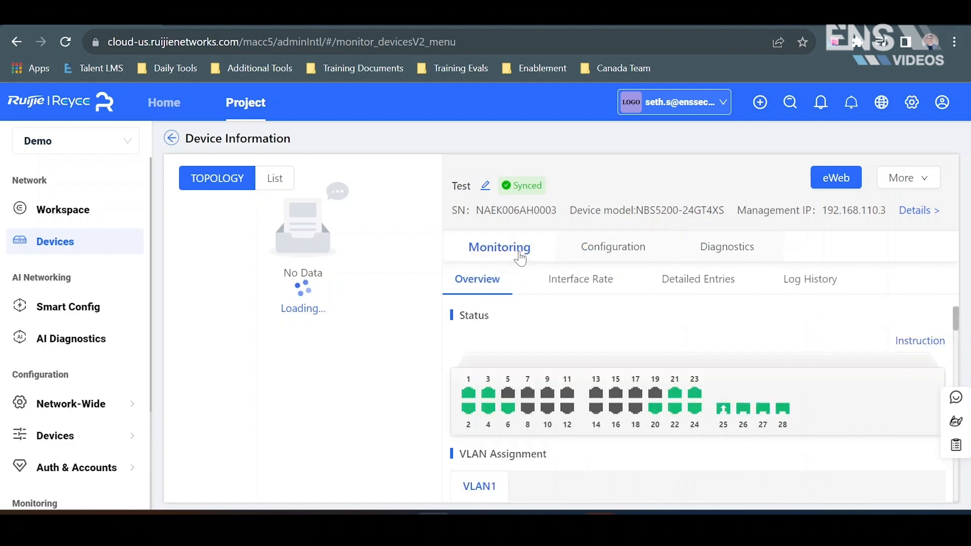